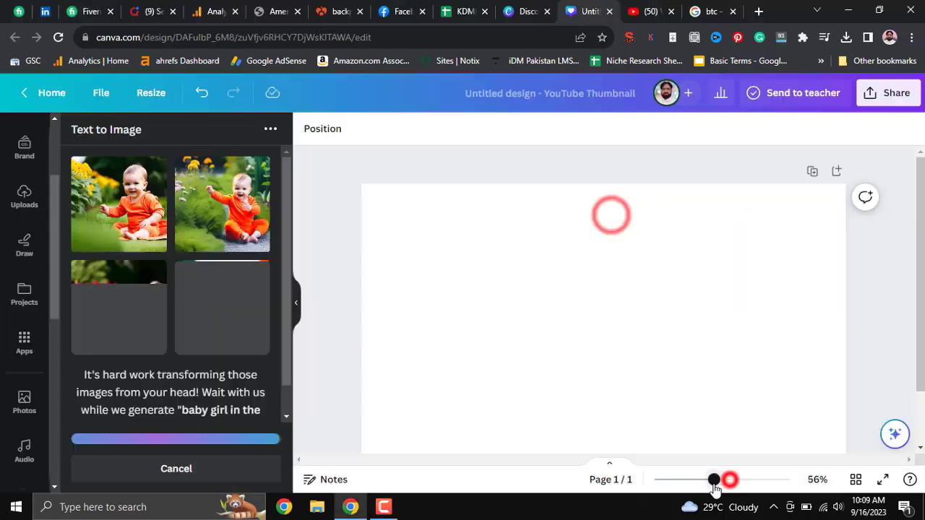
# Add the first generated baby image to the page and enlarge it to full page height along the left edge
pyautogui.click(132, 229)
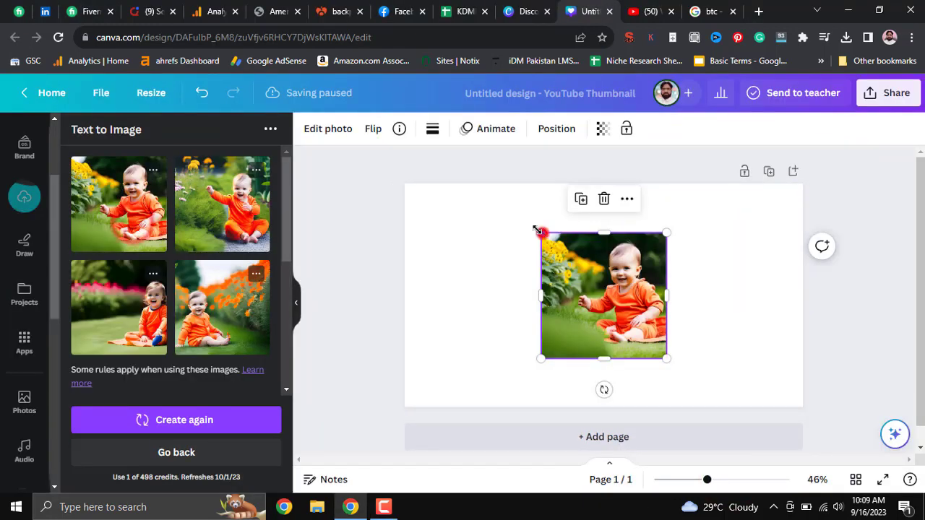
pyautogui.moveTo(604, 296); pyautogui.dragTo(465, 247)
pyautogui.moveTo(551, 330); pyautogui.dragTo(629, 407)
# Add the second generated baby image and enlarge it over the empty right side of the page
pyautogui.click(222, 204)
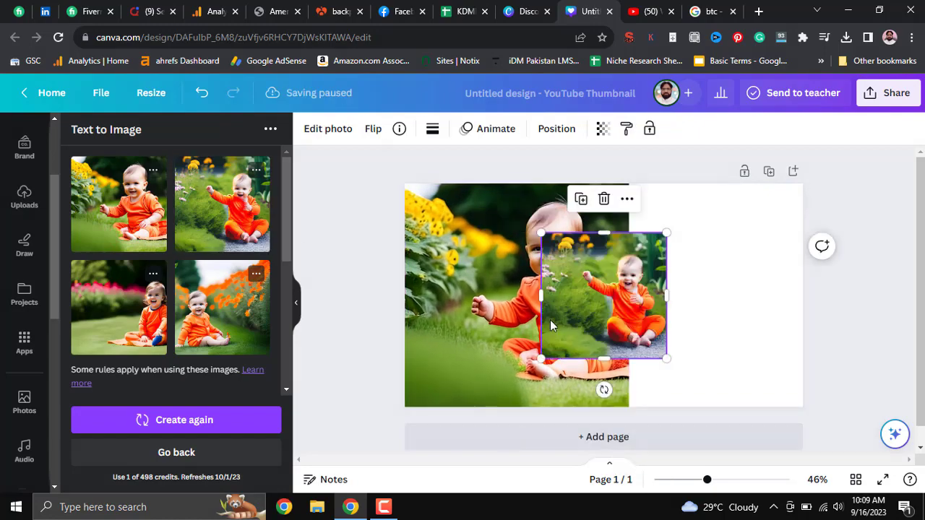
pyautogui.moveTo(551, 323); pyautogui.dragTo(637, 276)
pyautogui.moveTo(753, 309); pyautogui.dragTo(799, 466)
pyautogui.moveTo(772, 374); pyautogui.dragTo(725, 373)
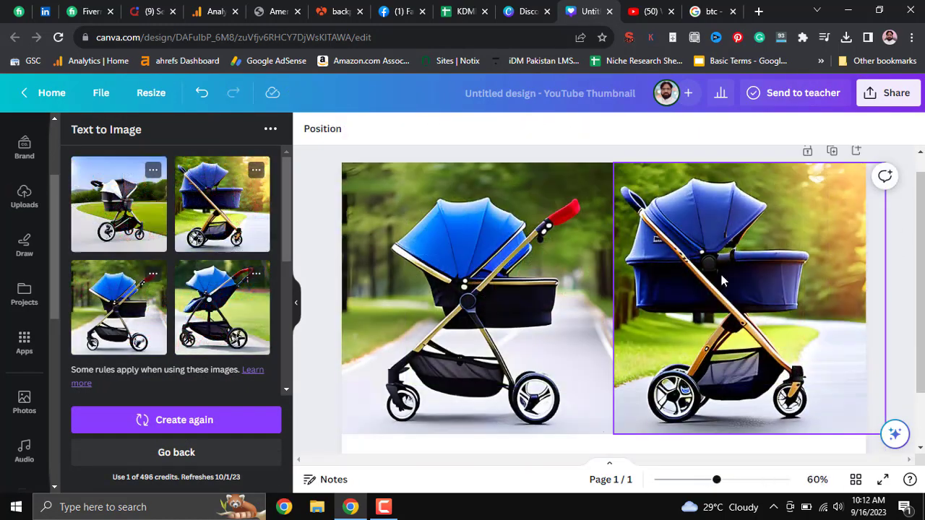
pyautogui.click(151, 92)
pyautogui.click(260, 393)
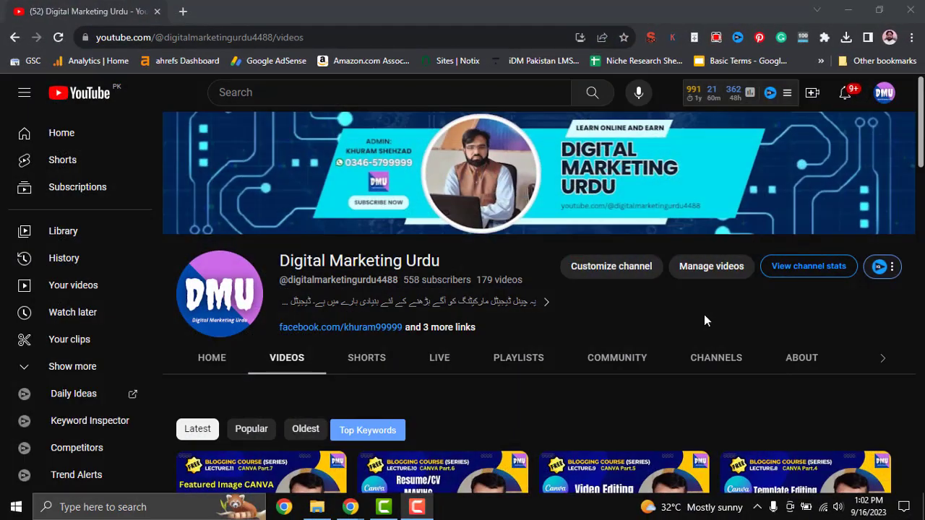
# Look through the latest lecture videos on the Digital Marketing Urdu YouTube channel
pyautogui.scroll(-2, 704, 314)
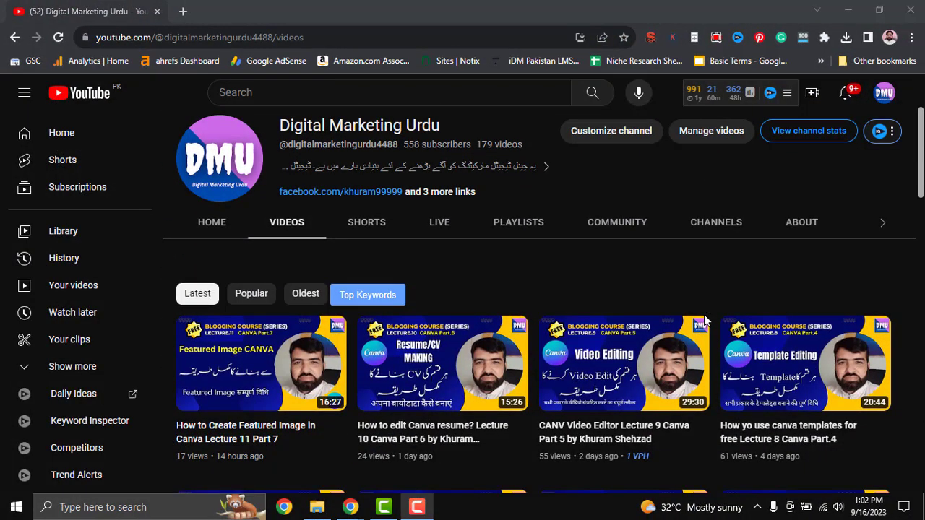
pyautogui.scroll(-1, 703, 320)
pyautogui.scroll(-1, 704, 315)
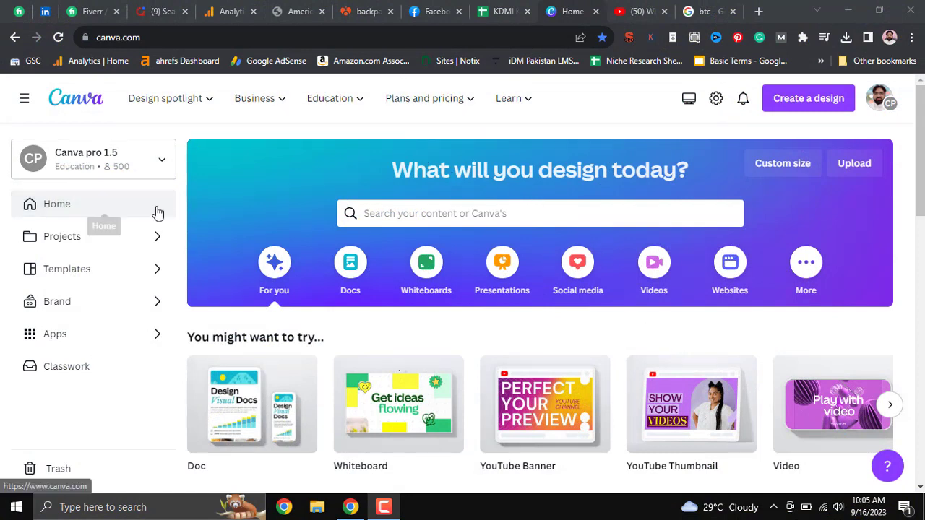
# Open Canva's apps page and look over the Trending and New apps as far as Text to Image
pyautogui.click(107, 335)
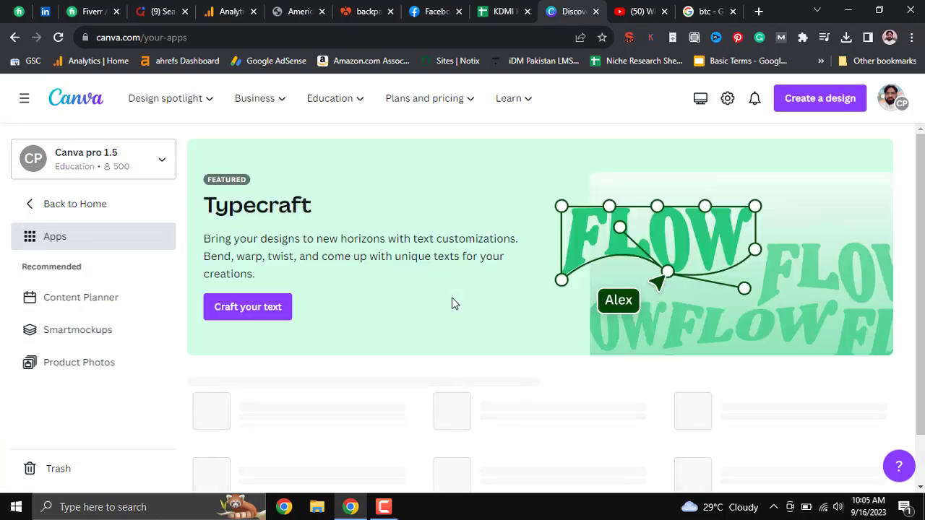
pyautogui.scroll(-3, 451, 303)
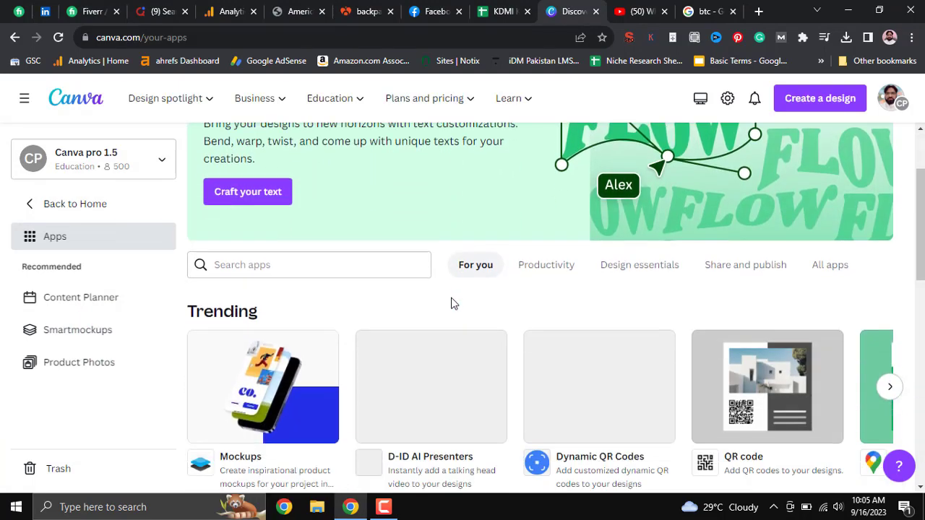
pyautogui.scroll(-1, 451, 303)
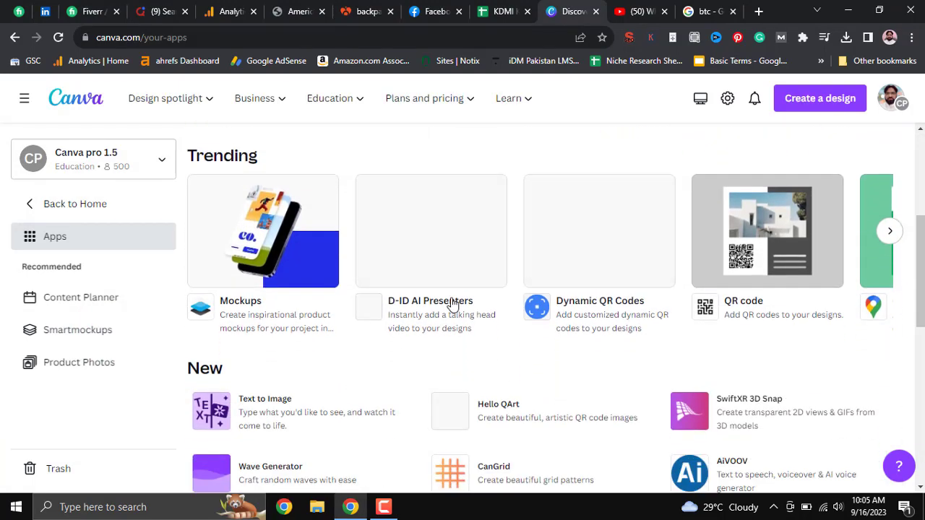
pyautogui.scroll(-2, 451, 304)
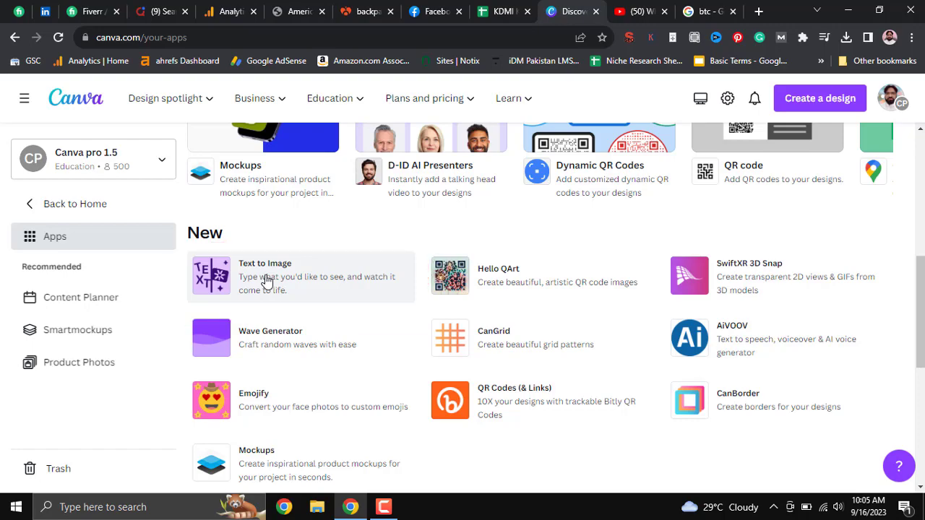
# Create a new blank design in the YouTube Thumbnail format, 1280 × 720 px
pyautogui.scroll(4, 269, 280)
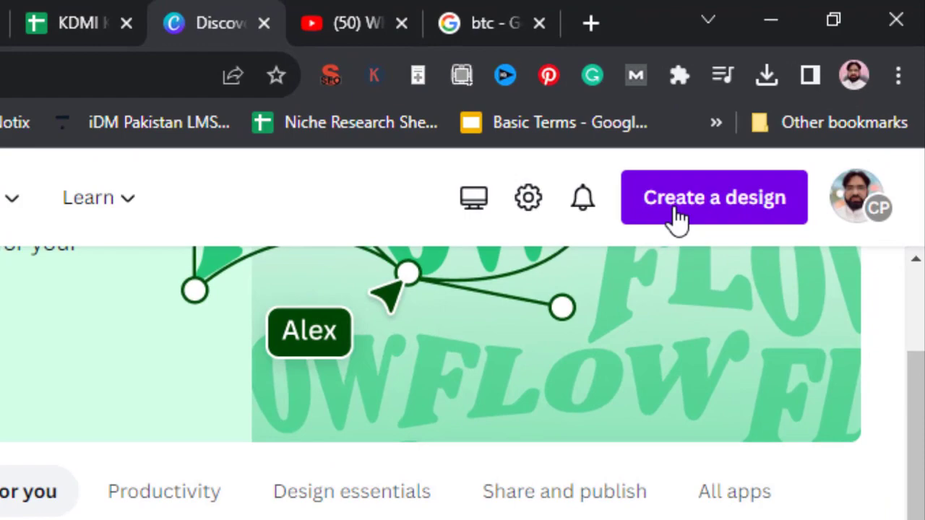
pyautogui.click(802, 107)
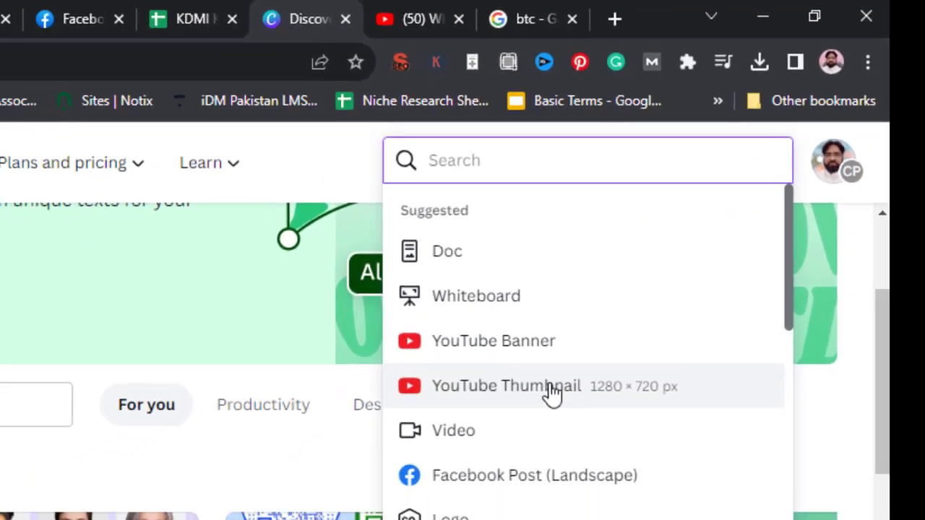
pyautogui.click(551, 394)
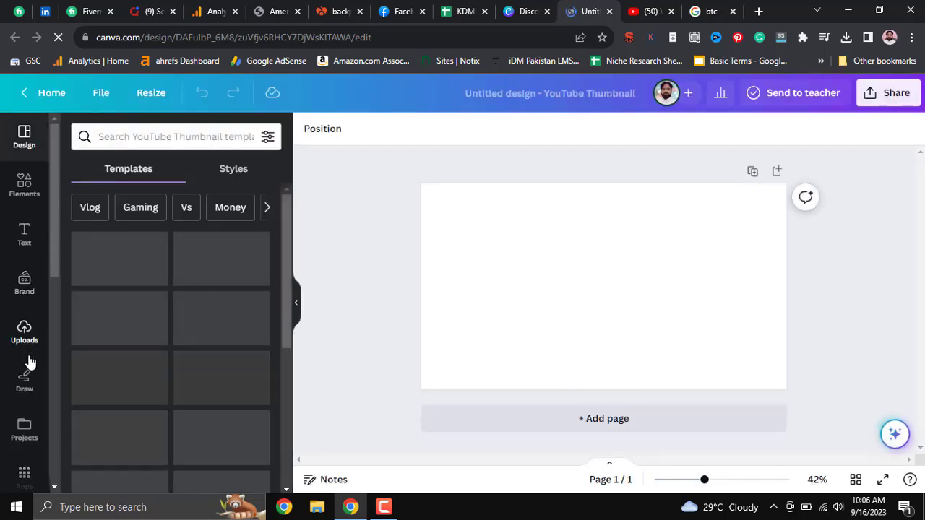
# Find the Text to Image app among the Popular apps in the design editor and open it
pyautogui.scroll(-3, 32, 404)
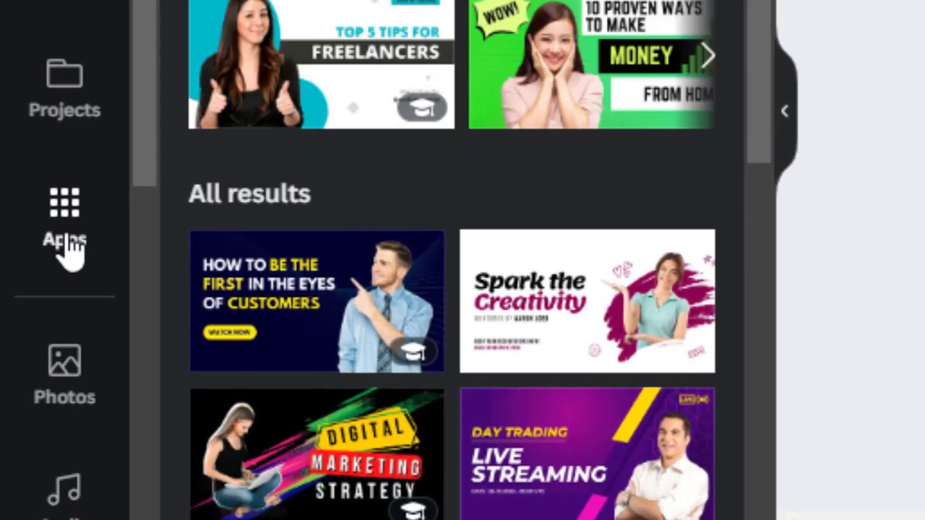
pyautogui.click(65, 242)
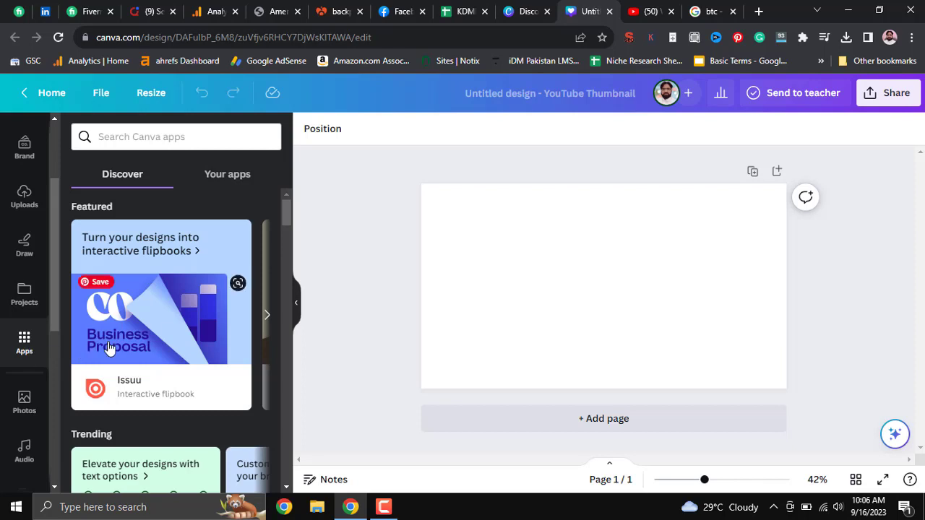
pyautogui.scroll(-5, 108, 350)
pyautogui.scroll(-1, 107, 347)
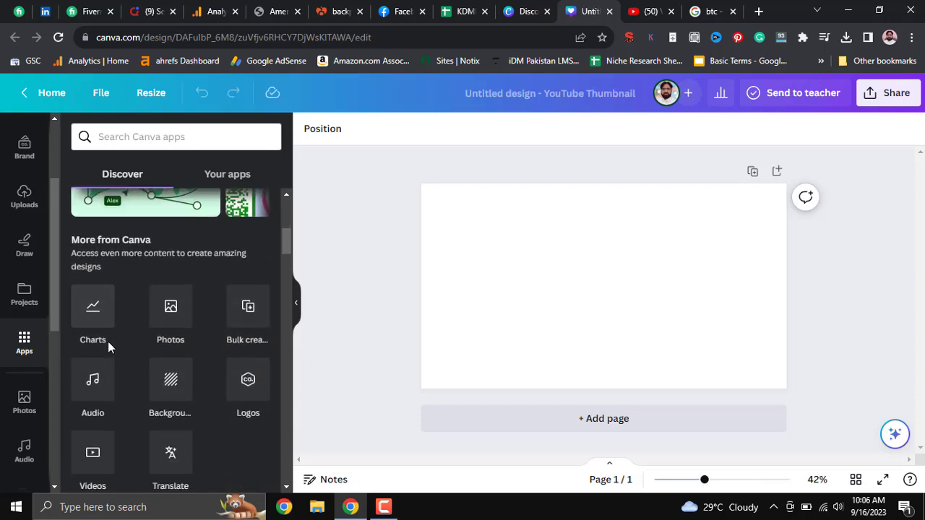
pyautogui.scroll(-2, 107, 344)
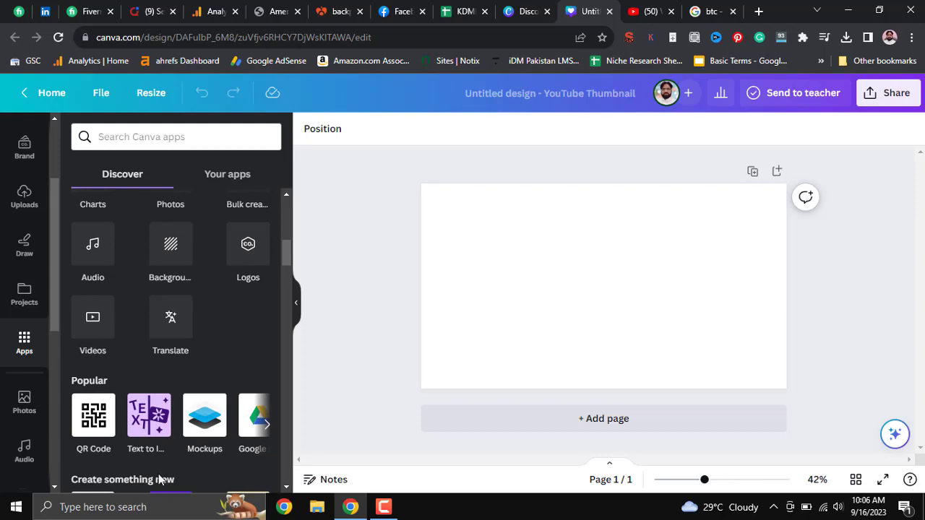
pyautogui.click(152, 434)
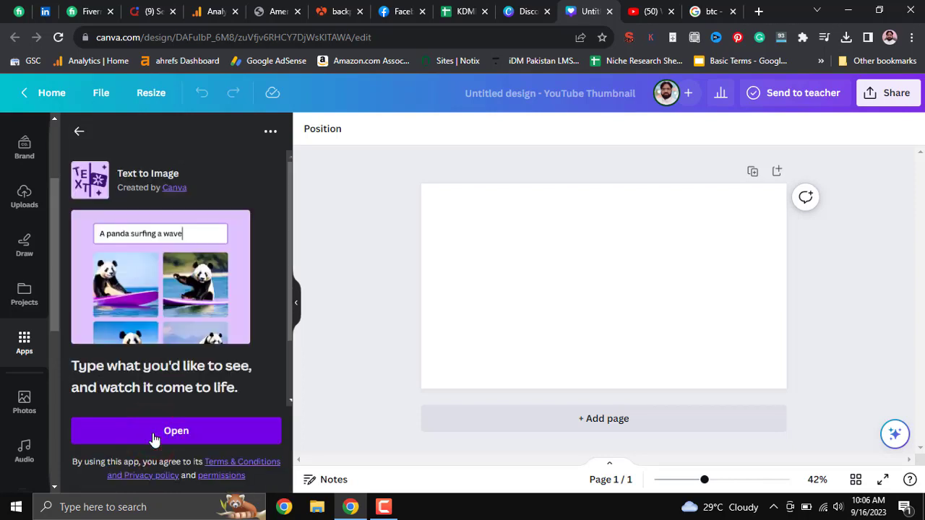
pyautogui.scroll(-1, 185, 323)
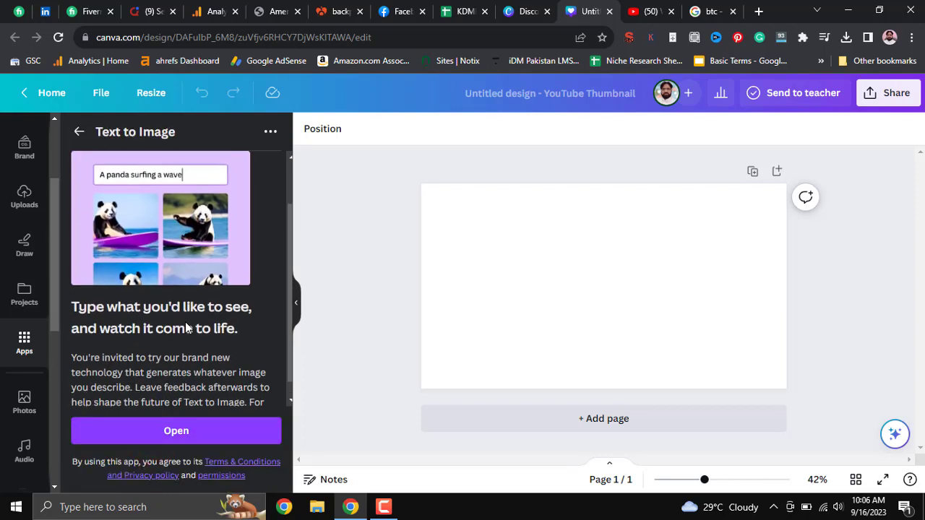
pyautogui.click(222, 431)
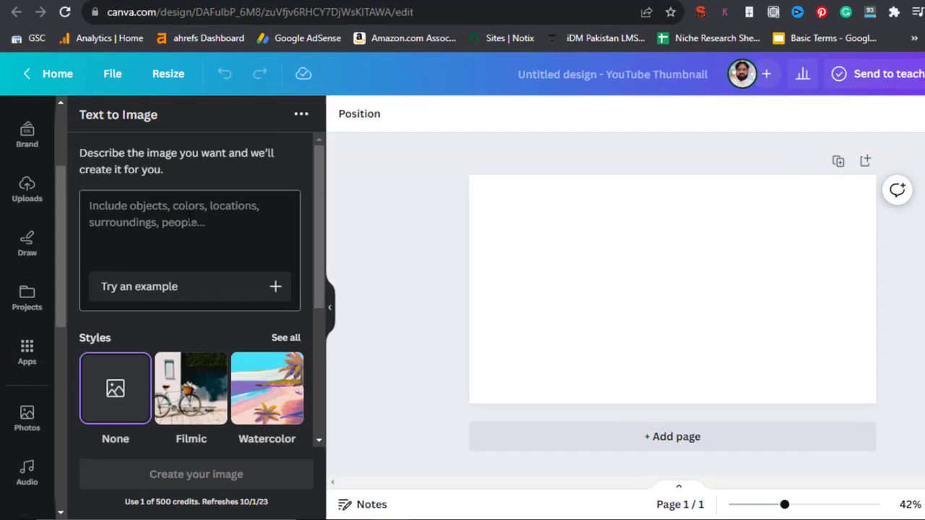
# Turn off the Grammarly assistant in the image description field for this session only
pyautogui.click(169, 221)
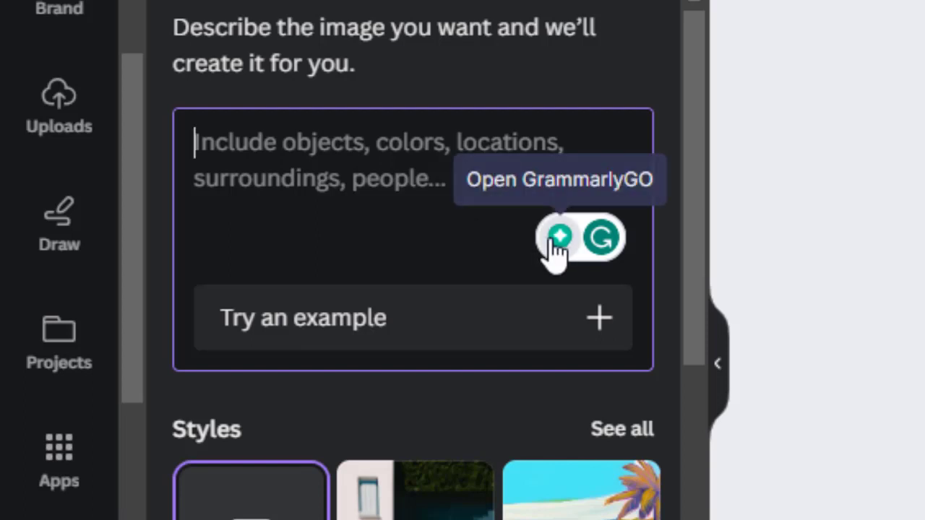
pyautogui.click(596, 238)
pyautogui.click(531, 232)
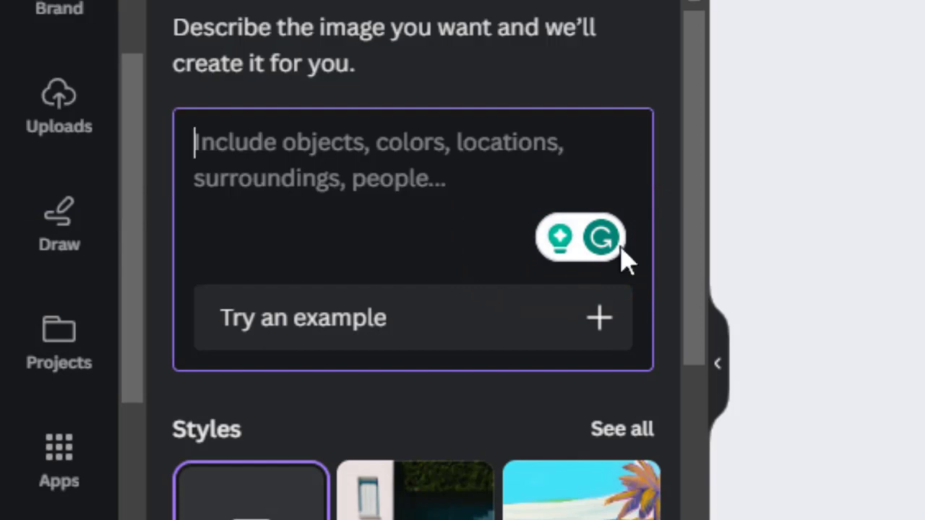
pyautogui.click(610, 242)
pyautogui.click(517, 239)
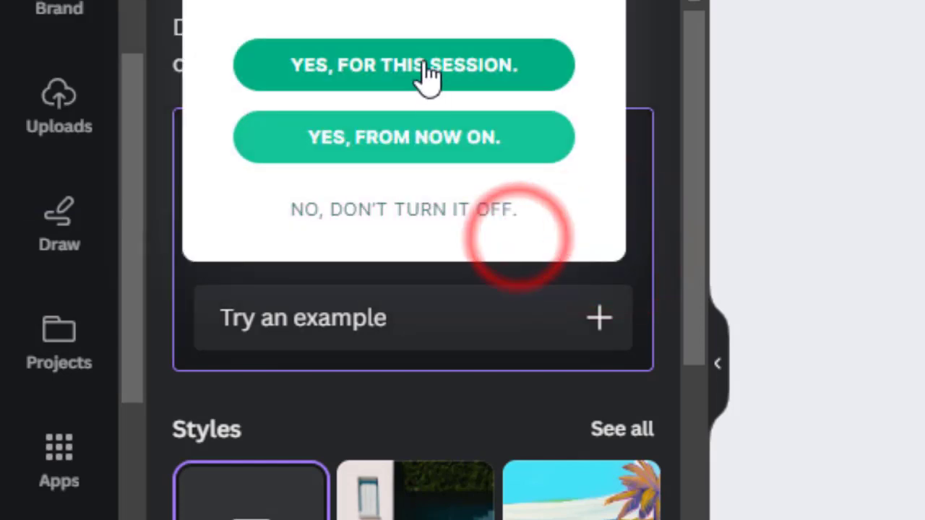
pyautogui.click(423, 65)
pyautogui.click(368, 151)
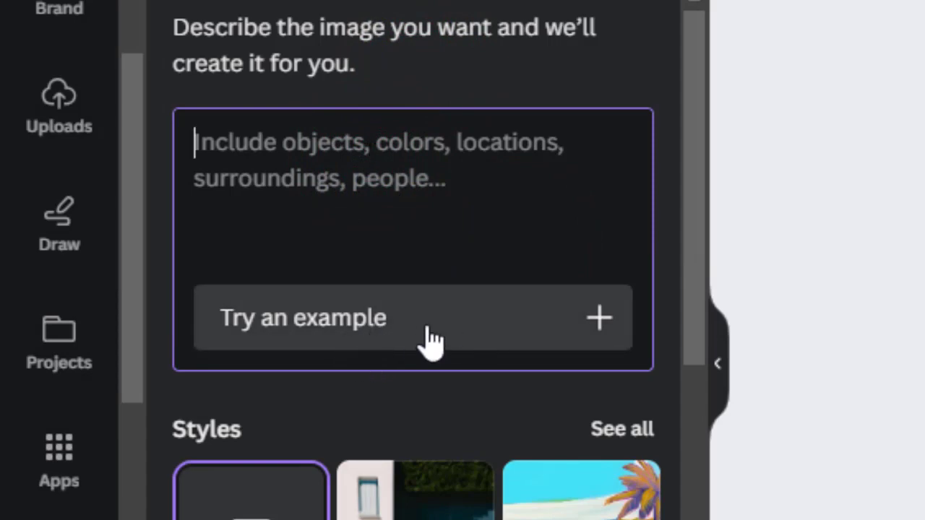
# Generate images from the example prompt "Koi fish swimming in a pond" with style None and the Square aspect ratio
pyautogui.click(408, 335)
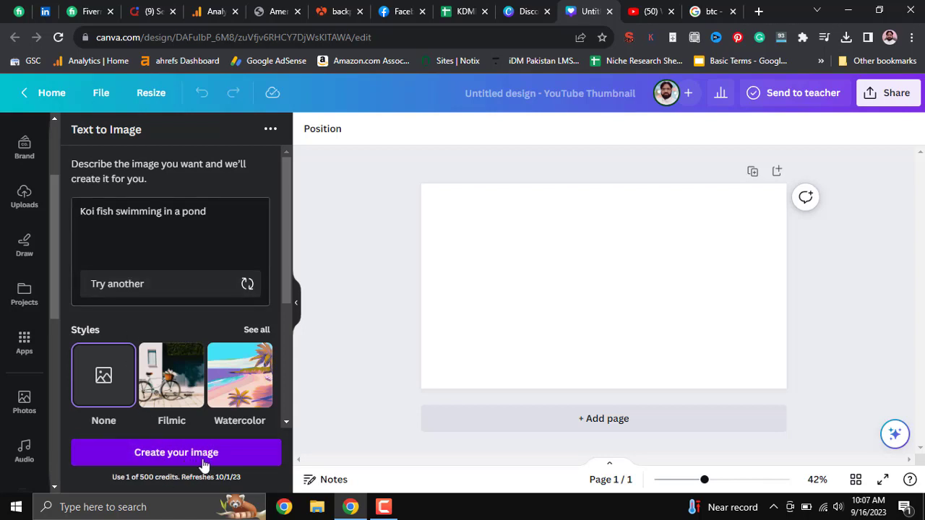
pyautogui.scroll(-3, 202, 419)
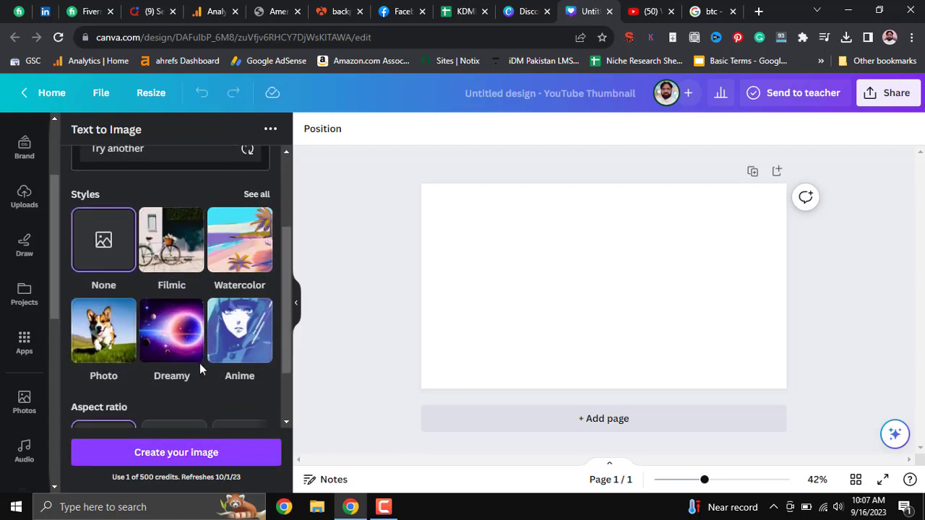
pyautogui.scroll(-1, 200, 365)
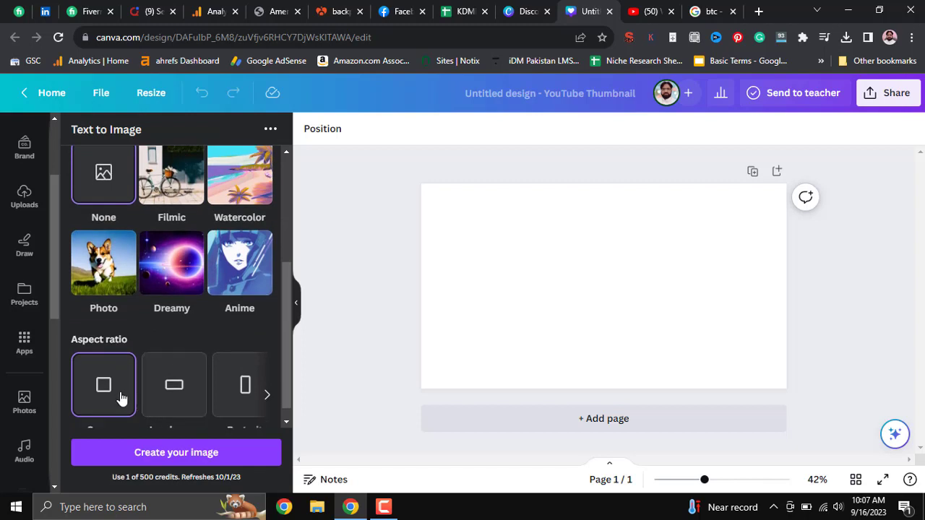
pyautogui.scroll(-1, 177, 394)
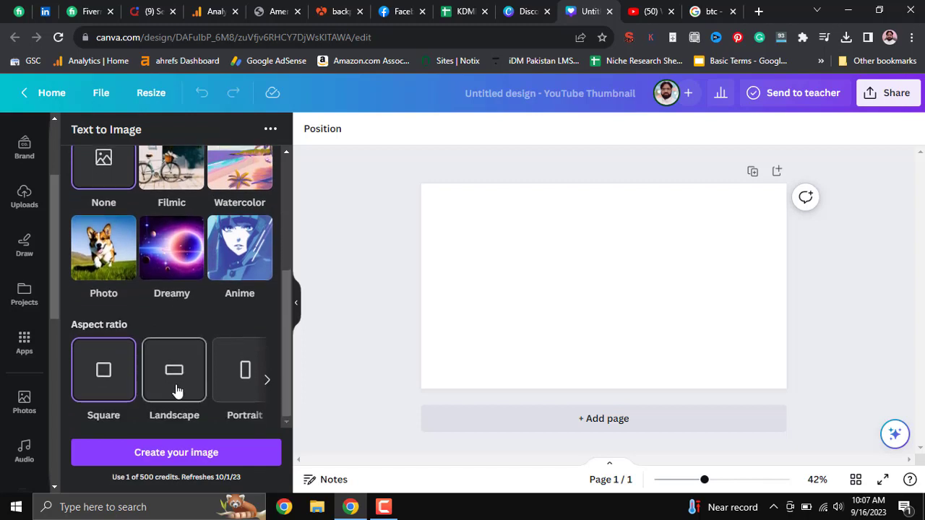
pyautogui.click(265, 380)
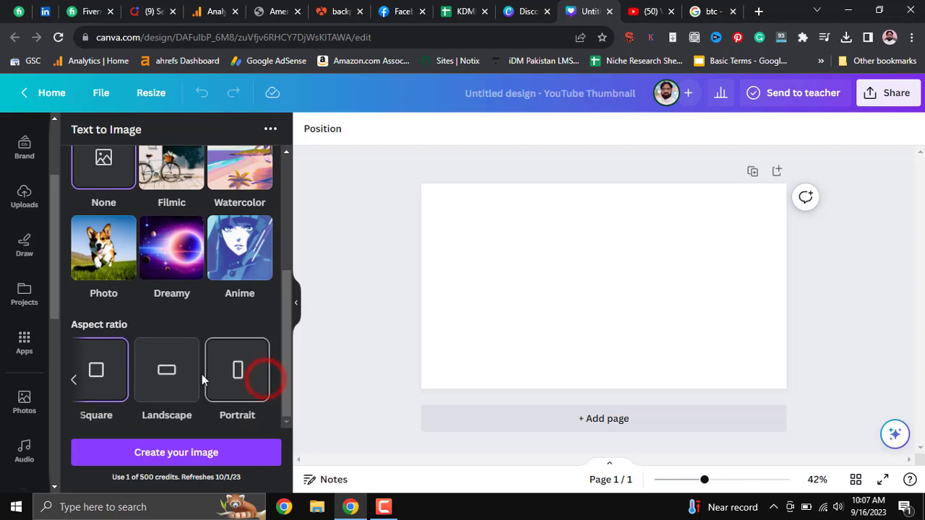
pyautogui.scroll(3, 171, 381)
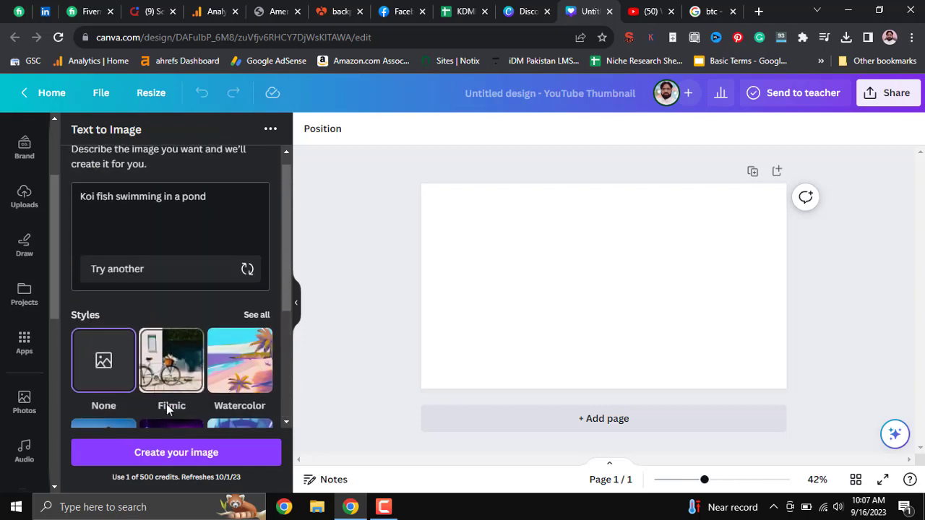
pyautogui.click(173, 453)
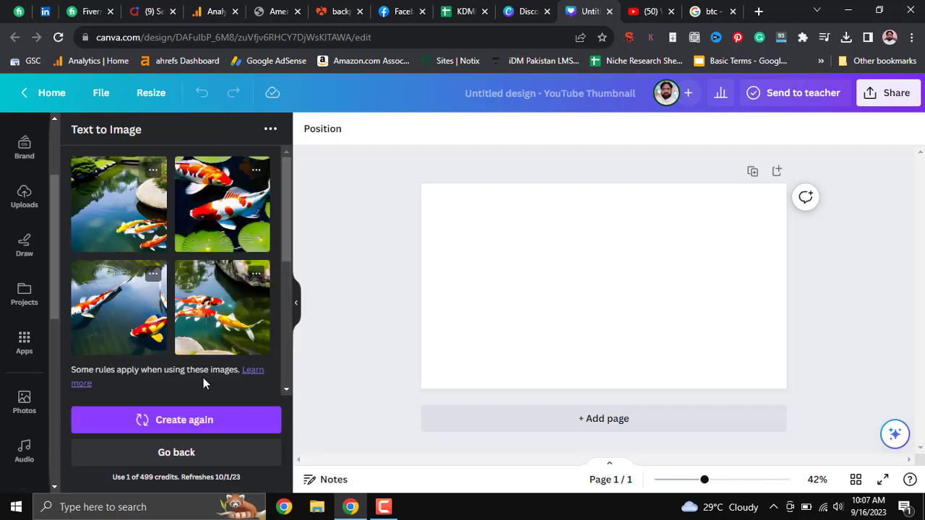
# Add the generated close-up of two koi among lily pads to the page and enlarge it to the full page height
pyautogui.scroll(-2, 203, 377)
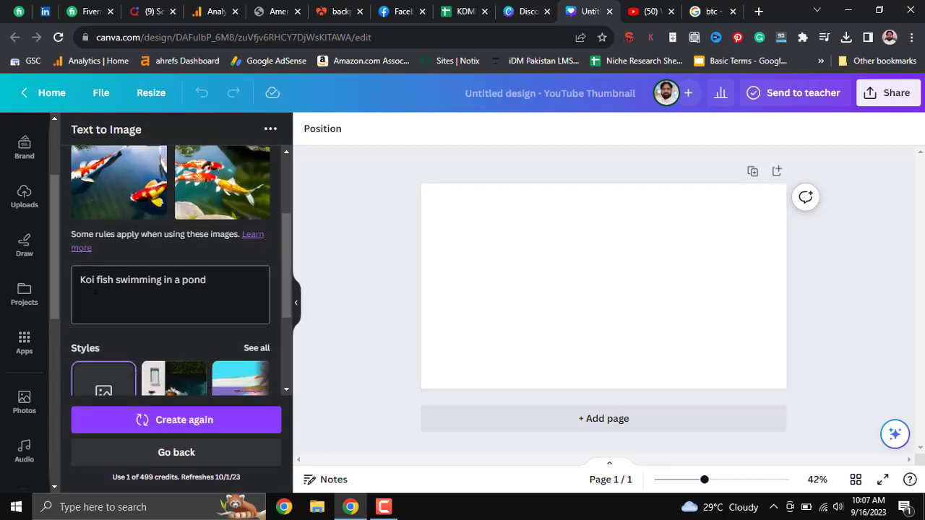
pyautogui.scroll(2, 175, 293)
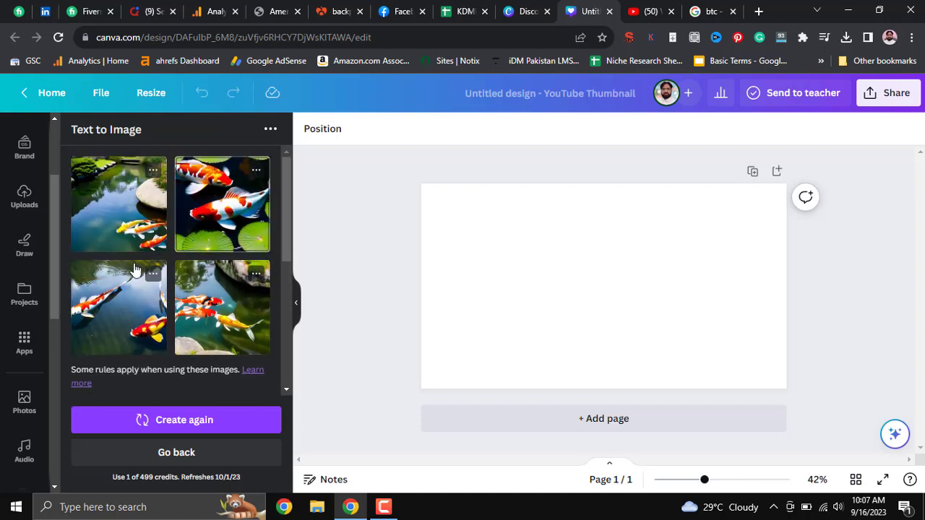
pyautogui.click(211, 230)
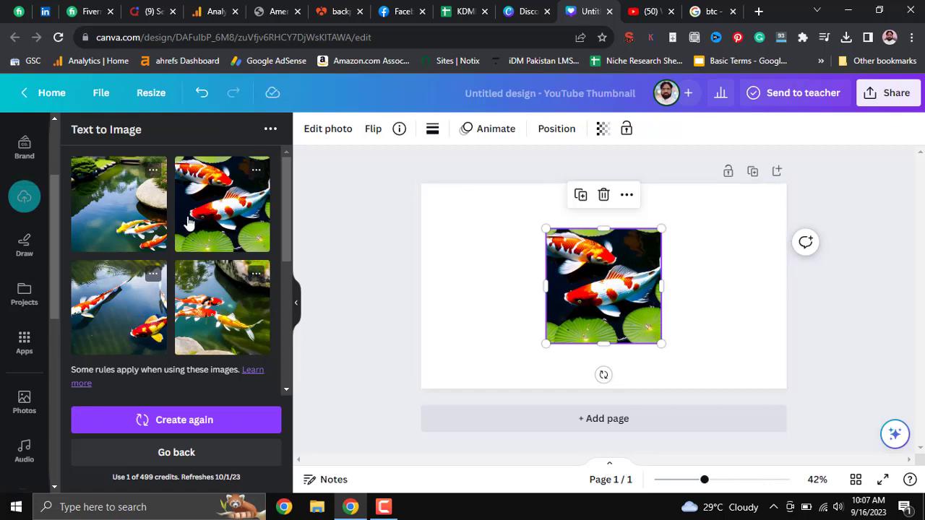
pyautogui.moveTo(544, 228); pyautogui.dragTo(486, 179)
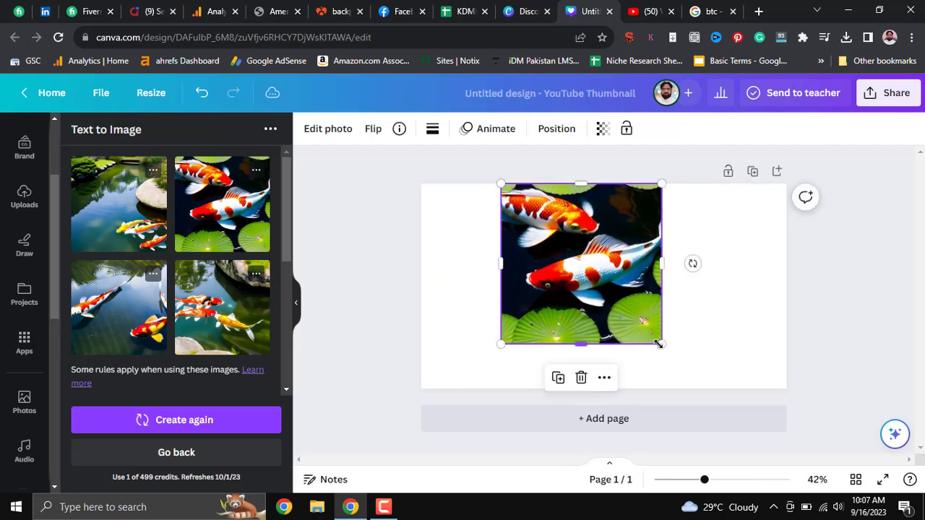
pyautogui.moveTo(658, 344); pyautogui.dragTo(712, 388)
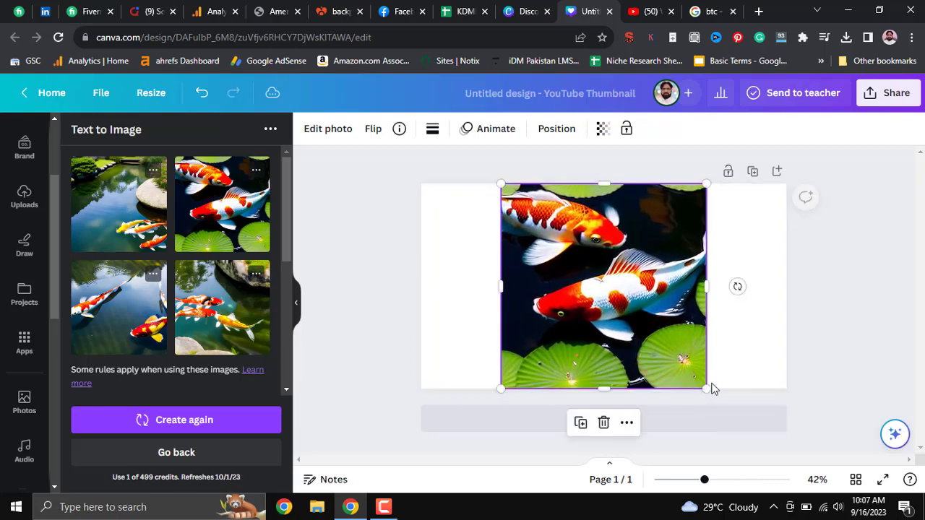
pyautogui.moveTo(707, 483); pyautogui.dragTo(728, 483)
pyautogui.scroll(2, 702, 393)
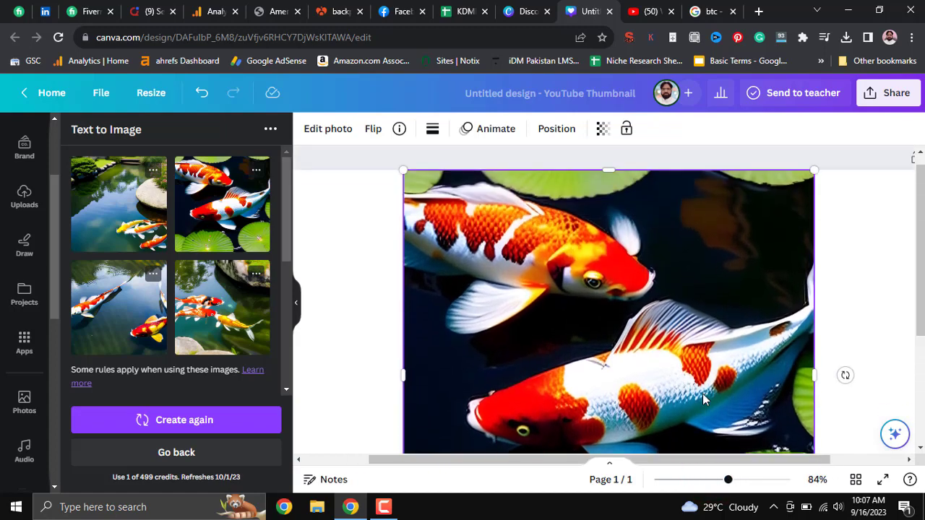
pyautogui.scroll(-4, 702, 394)
pyautogui.scroll(-1, 701, 393)
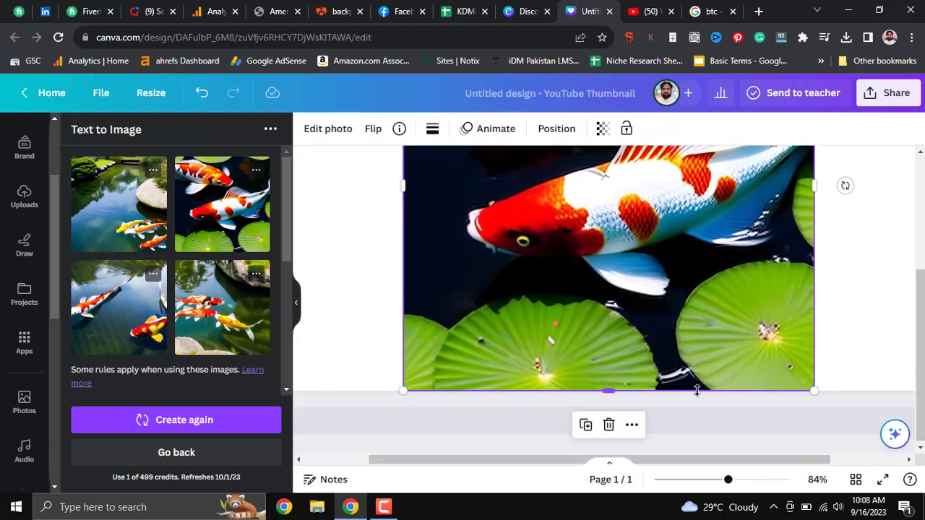
# Replace the image prompt with "baby girl in the garden with flower wearing orange clothes" and generate new images
pyautogui.scroll(-1, 206, 350)
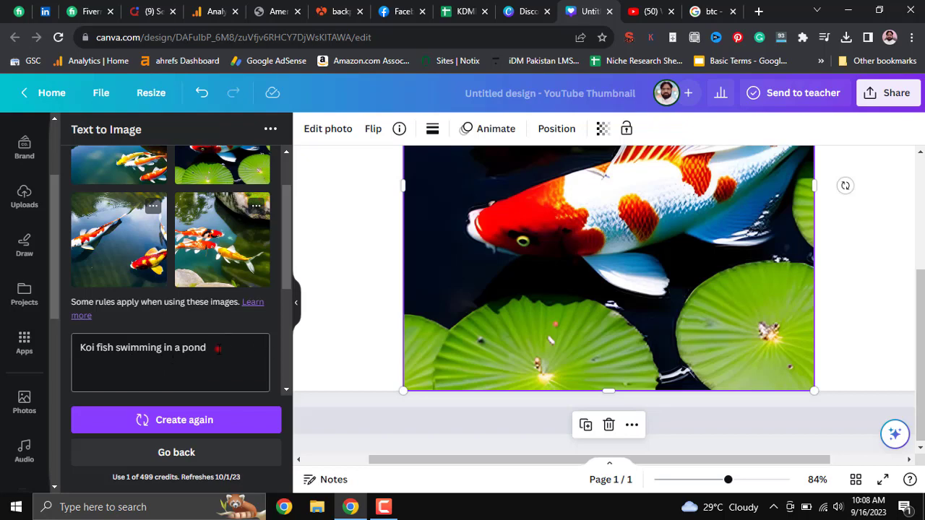
pyautogui.click(217, 348)
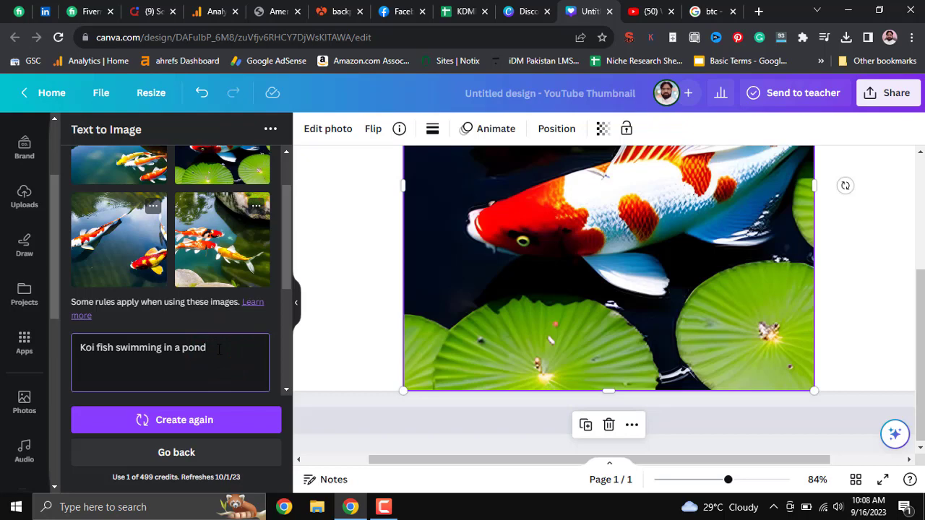
pyautogui.moveTo(218, 348); pyautogui.dragTo(80, 349)
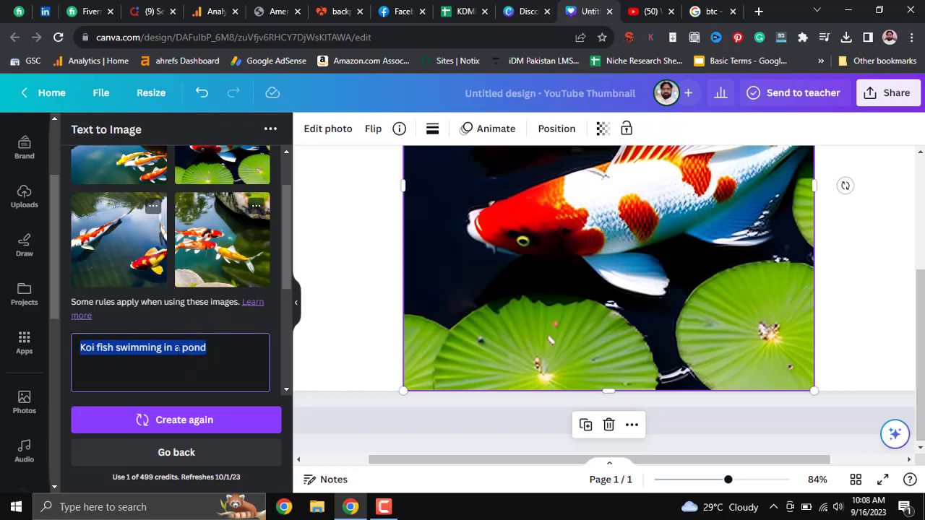
pyautogui.write('baby in the garden')
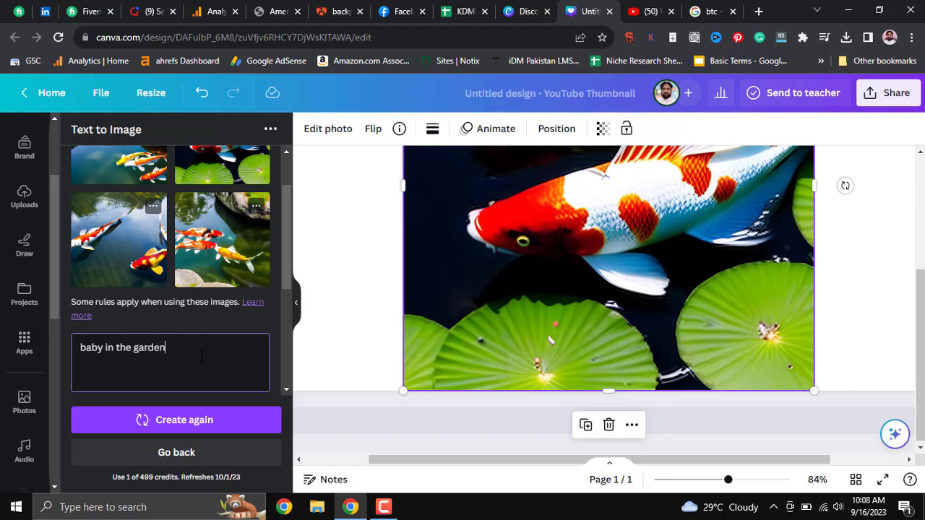
pyautogui.click(103, 349)
pyautogui.write('girl')
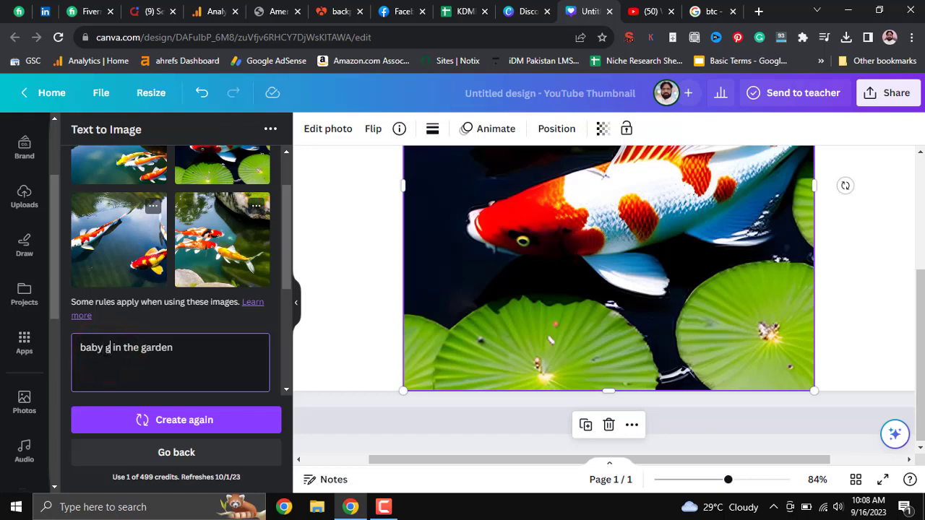
pyautogui.write('l')
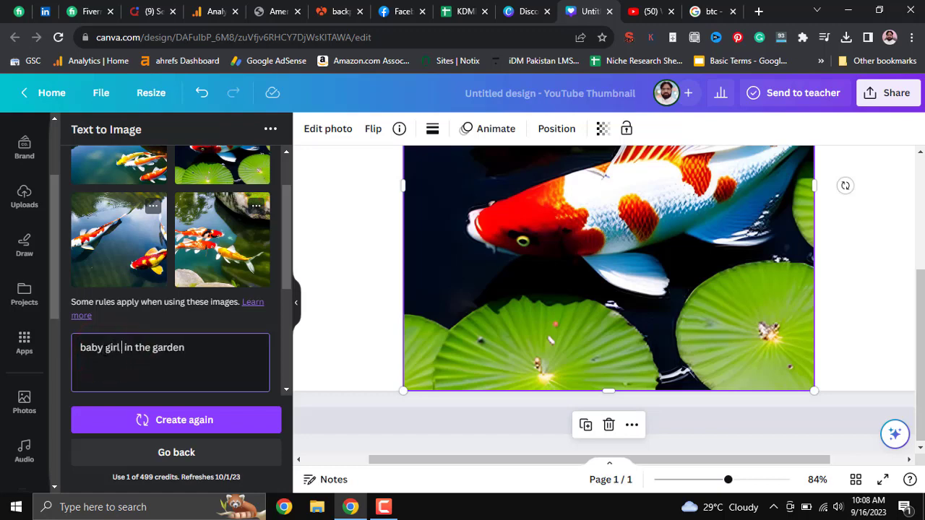
pyautogui.click(229, 353)
pyautogui.write('r wearing orange clothes')
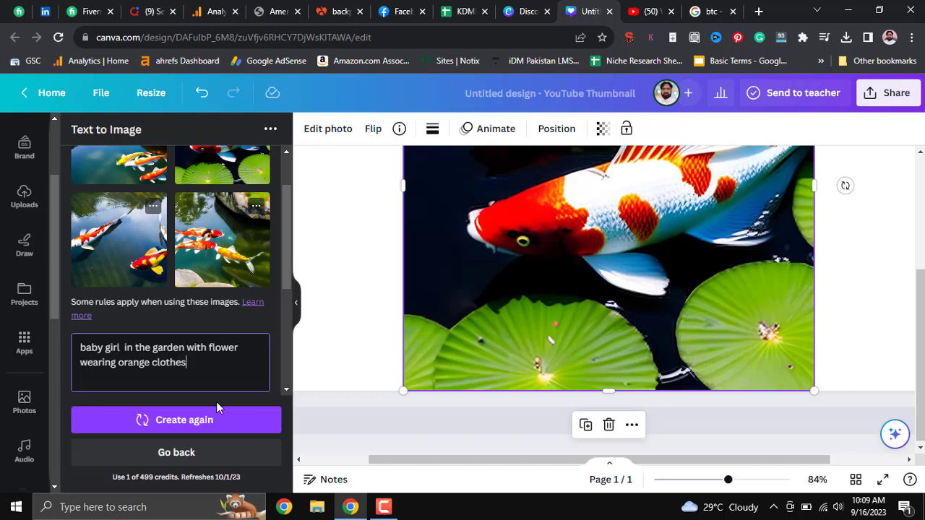
pyautogui.click(217, 409)
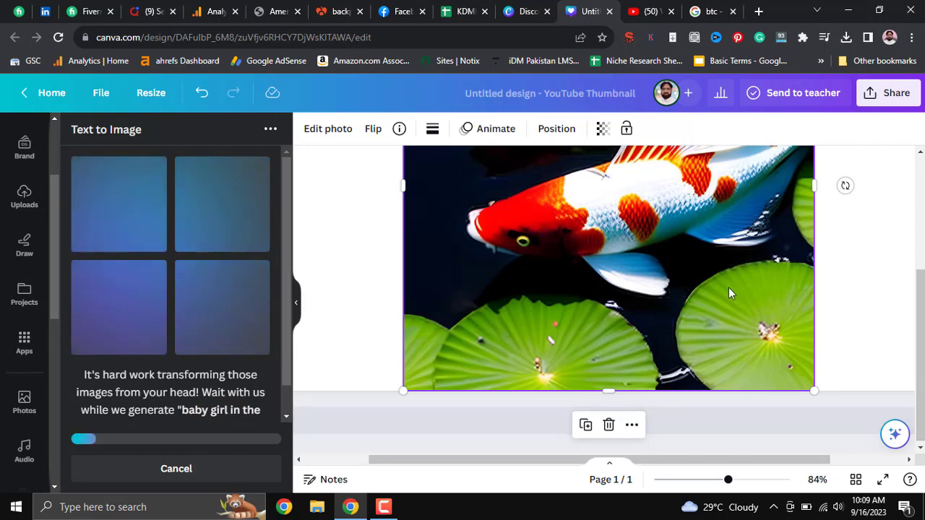
# Delete the koi image from the page
pyautogui.scroll(2, 726, 290)
pyautogui.scroll(1, 726, 290)
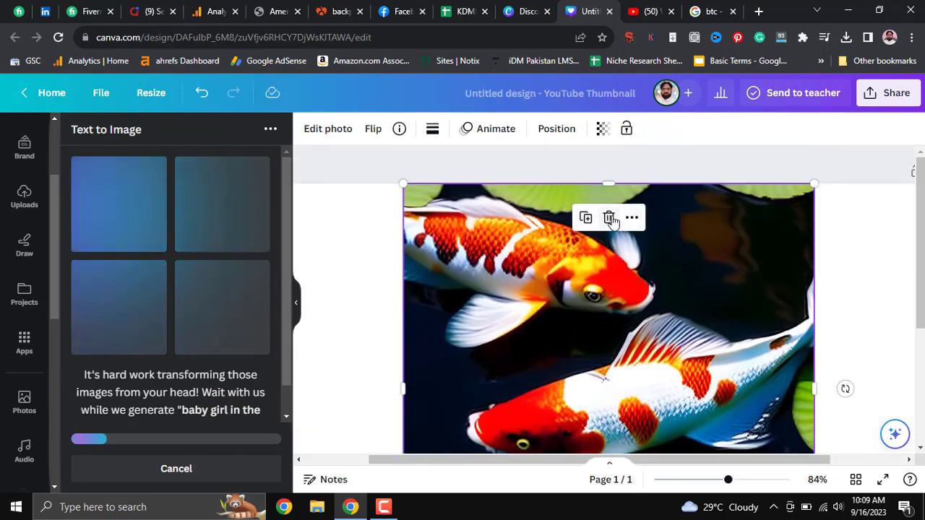
pyautogui.click(611, 215)
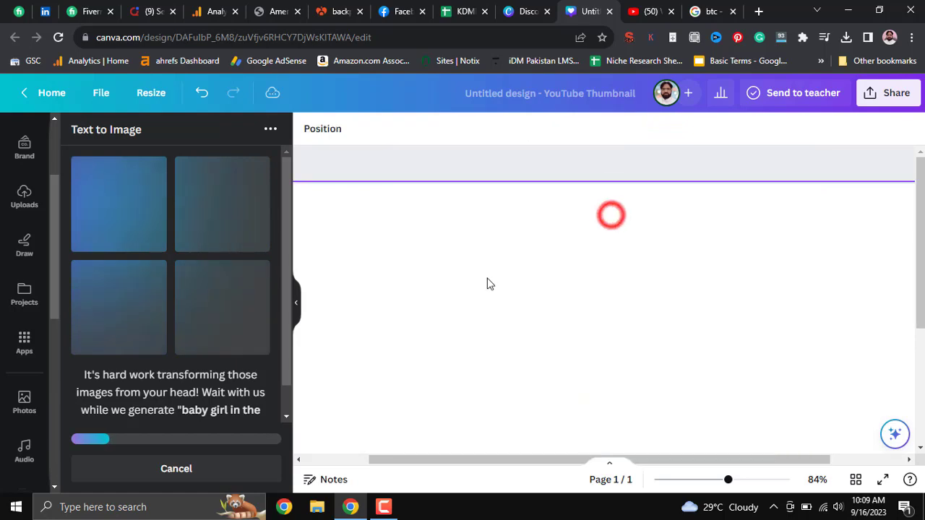
# Add the first generated baby image to the page, align it with the upper-left page corner and enlarge it to full page height
pyautogui.click(728, 480)
pyautogui.moveTo(728, 479); pyautogui.dragTo(705, 481)
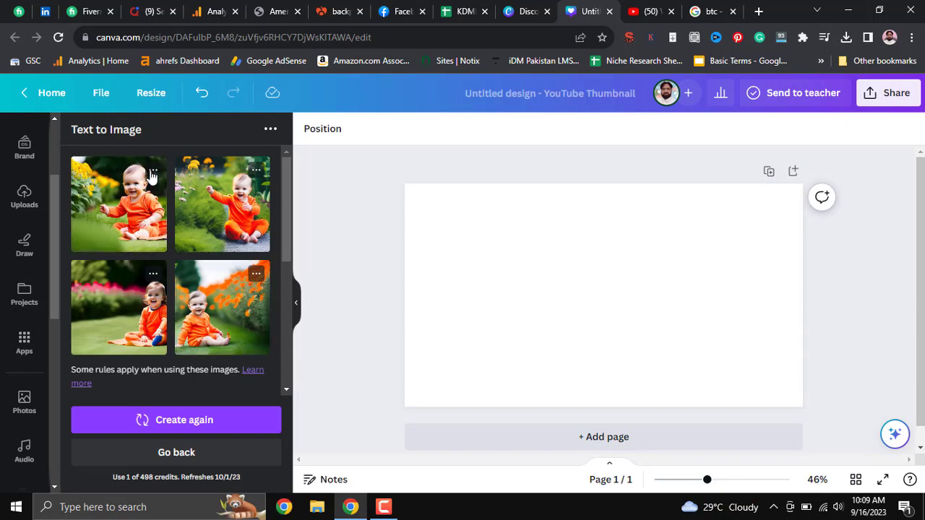
pyautogui.click(132, 228)
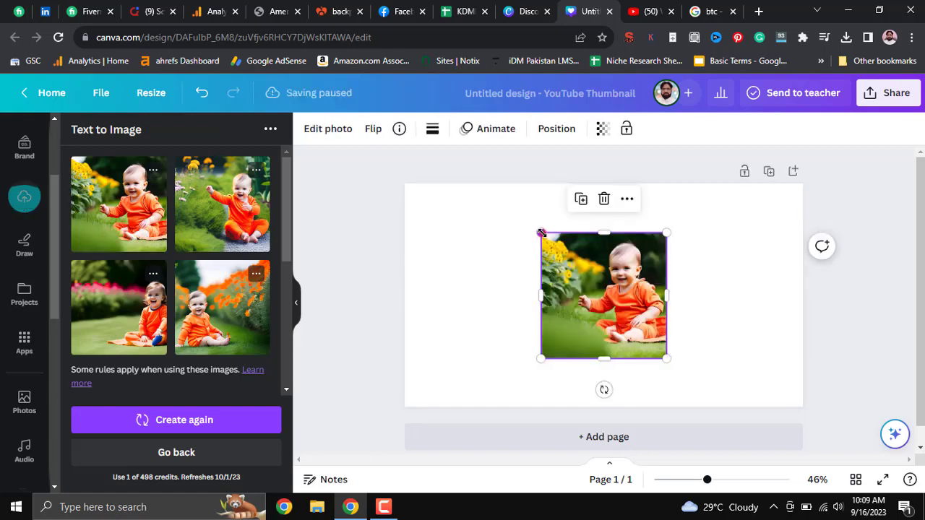
pyautogui.click(542, 232)
pyautogui.moveTo(541, 233); pyautogui.dragTo(518, 208)
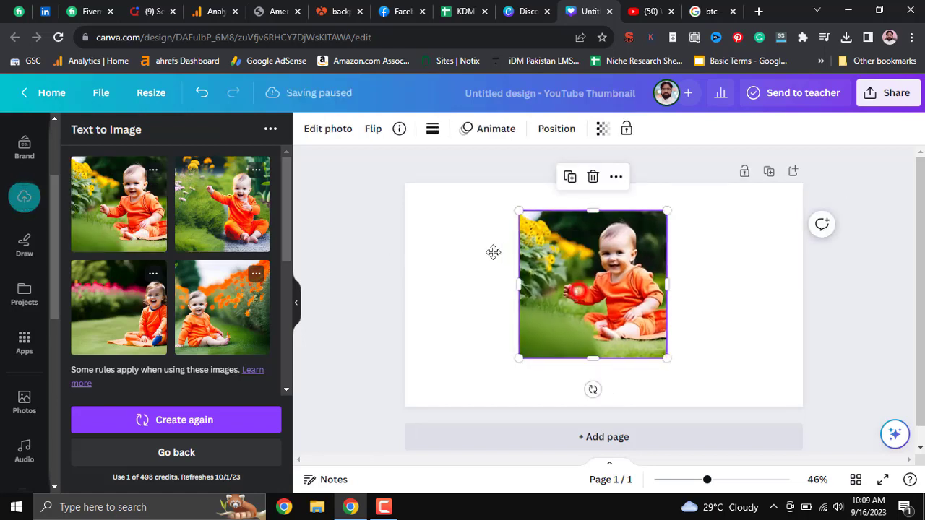
pyautogui.moveTo(578, 290); pyautogui.dragTo(465, 270)
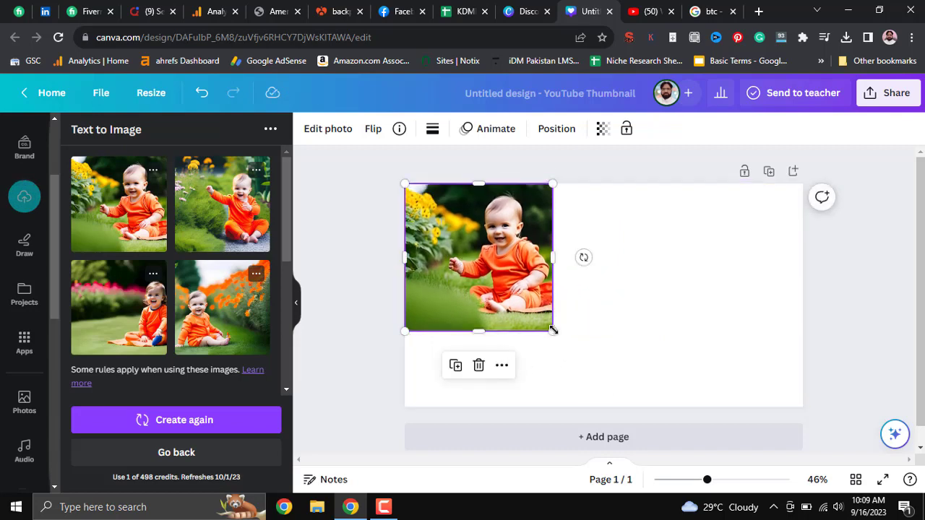
pyautogui.moveTo(554, 330); pyautogui.dragTo(592, 442)
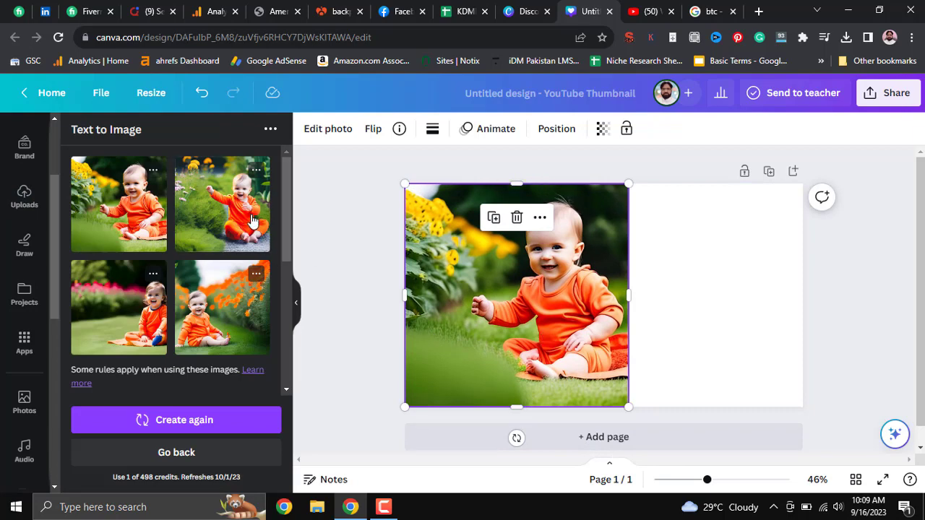
# Place the second generated baby image beside the first, enlarge it to full page height and shift it to overlap the first
pyautogui.moveTo(238, 211); pyautogui.dragTo(714, 256)
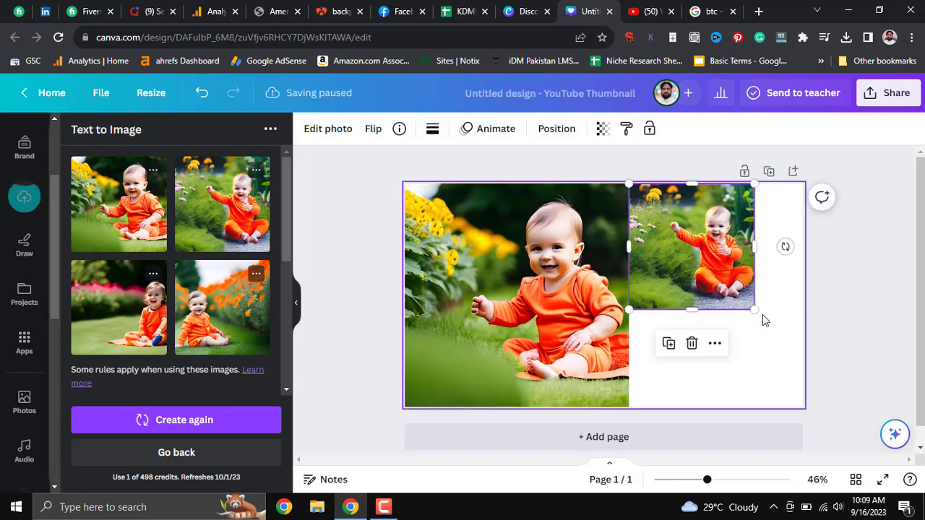
pyautogui.moveTo(755, 312); pyautogui.dragTo(788, 433)
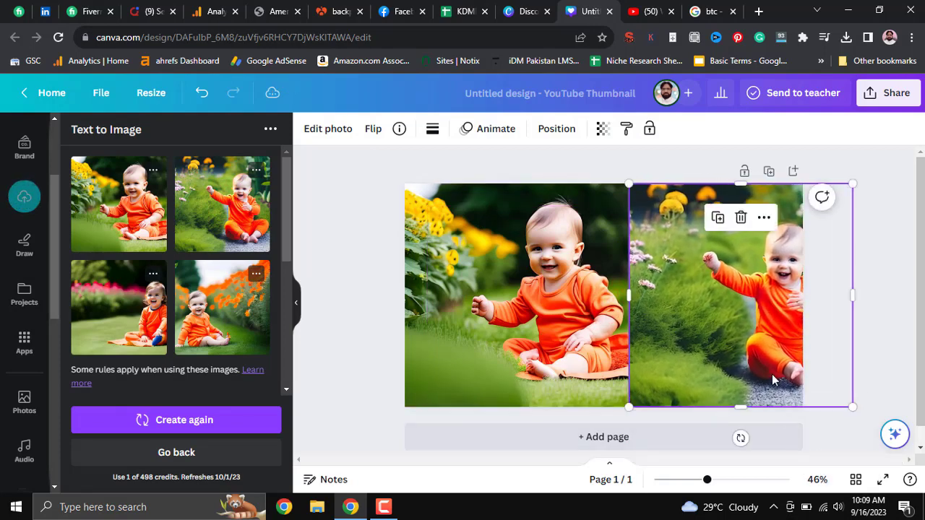
pyautogui.moveTo(763, 374)
pyautogui.mouseDown()
pyautogui.moveTo(720, 373)
pyautogui.moveTo(749, 373)
pyautogui.mouseUp()
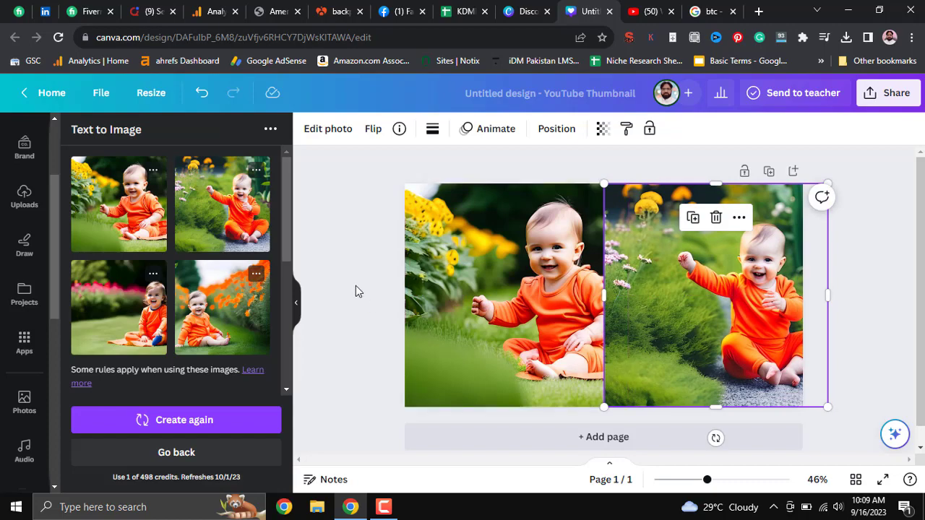
pyautogui.click(708, 481)
pyautogui.click(893, 369)
pyautogui.moveTo(708, 481); pyautogui.dragTo(732, 484)
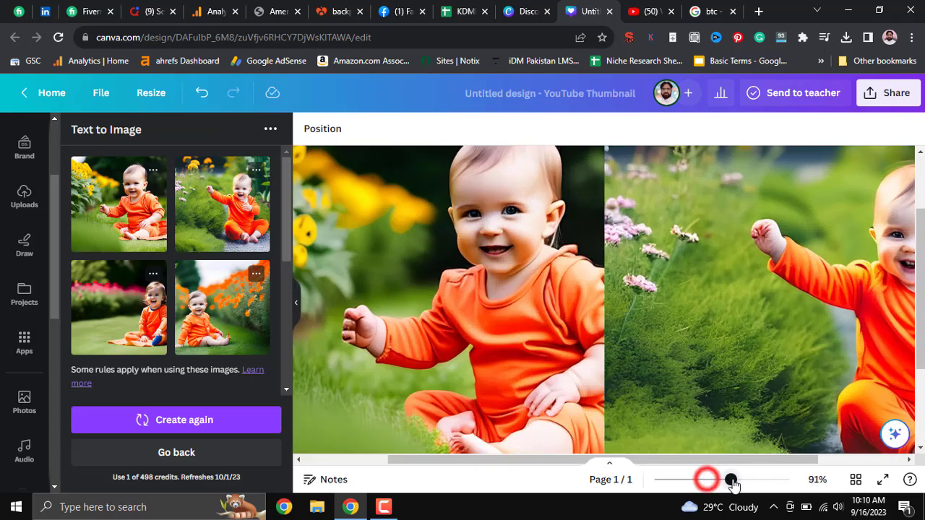
pyautogui.moveTo(751, 343); pyautogui.dragTo(584, 376)
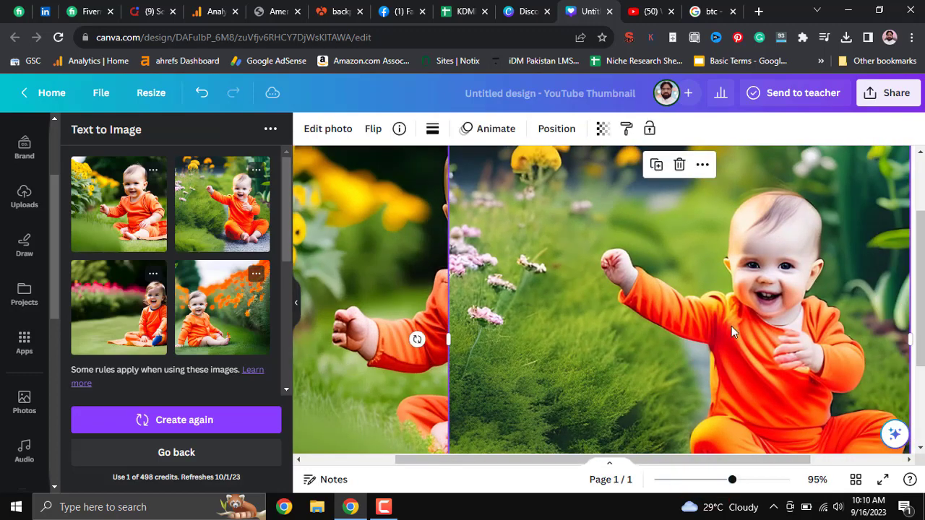
pyautogui.moveTo(603, 323); pyautogui.dragTo(519, 429)
# Delete both baby images from the page
pyautogui.click(643, 188)
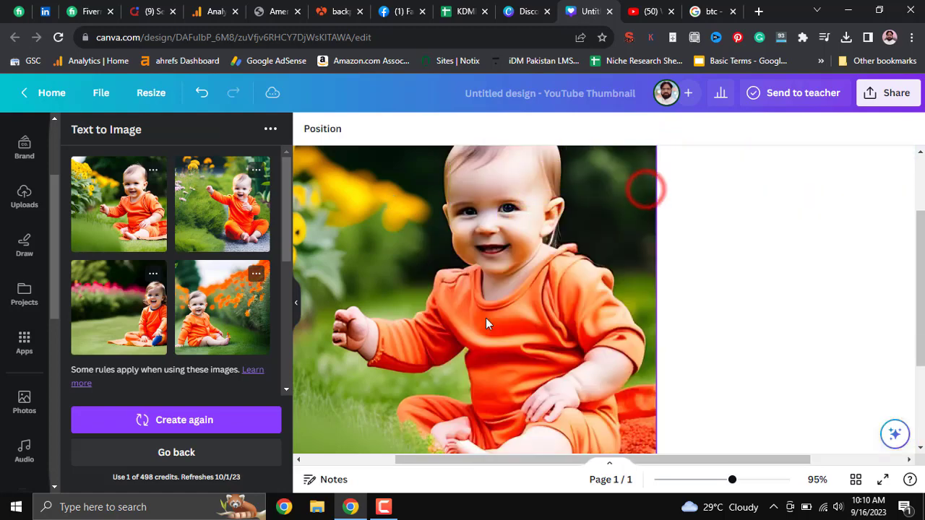
pyautogui.scroll(-1, 220, 339)
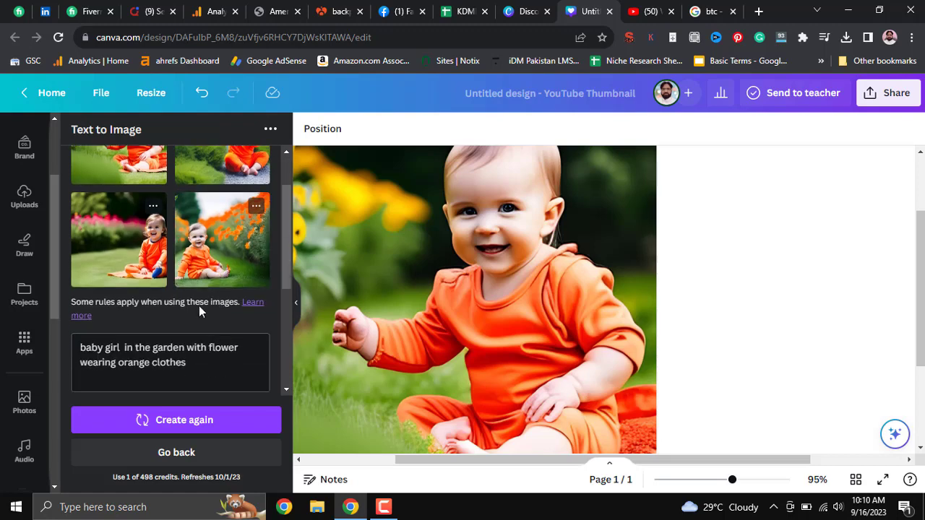
pyautogui.click(559, 280)
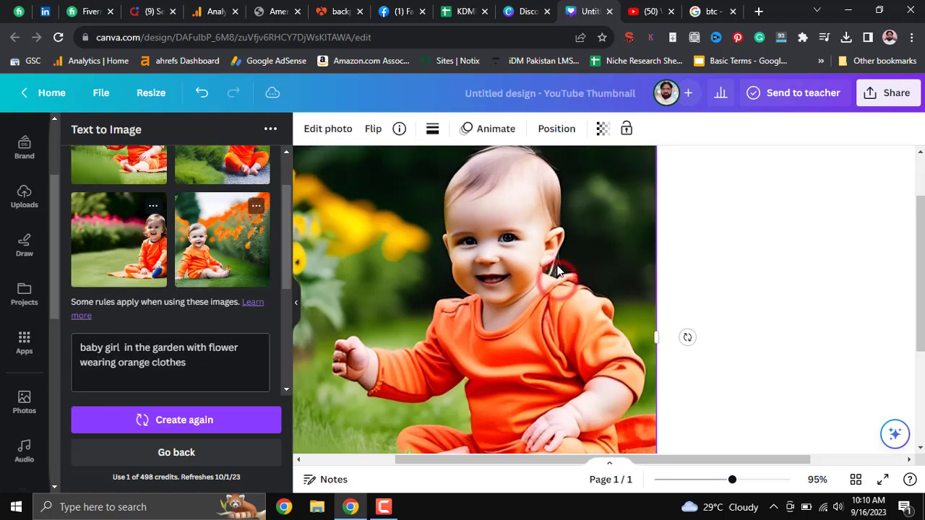
pyautogui.scroll(2, 557, 271)
pyautogui.click(427, 221)
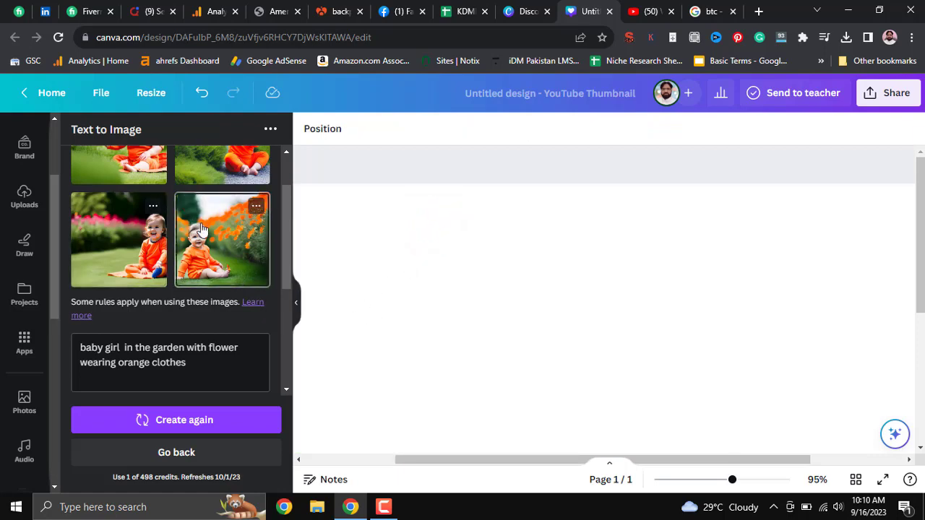
# Change the clothing colour in the image prompt from orange to "blue"
pyautogui.scroll(1, 227, 284)
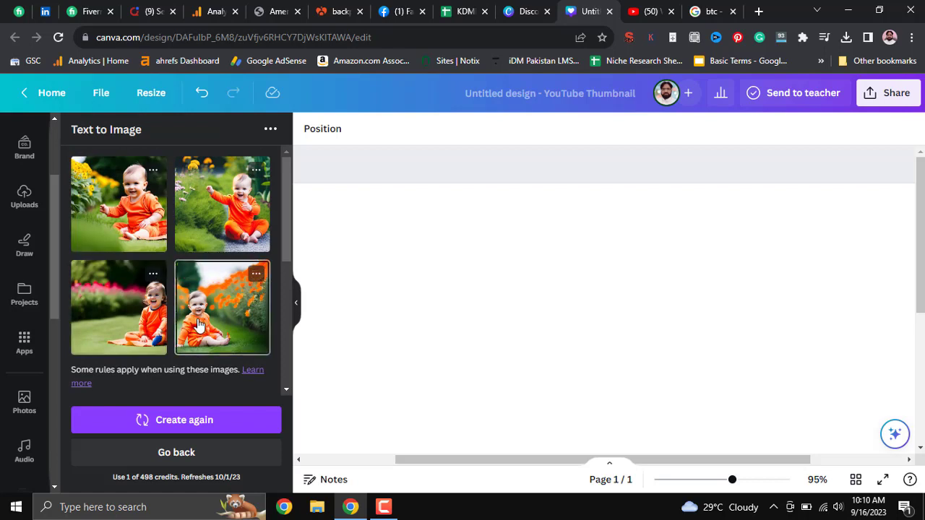
pyautogui.scroll(-1, 199, 325)
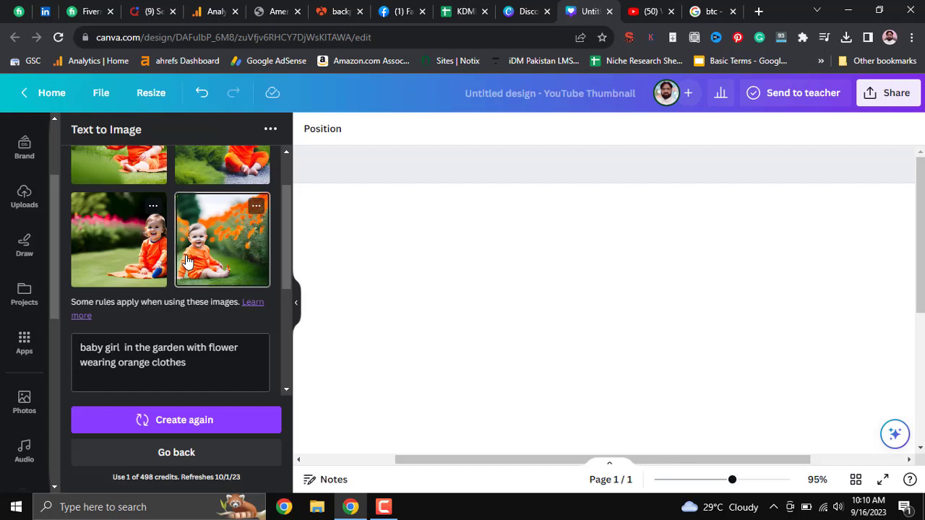
pyautogui.doubleClick(133, 361)
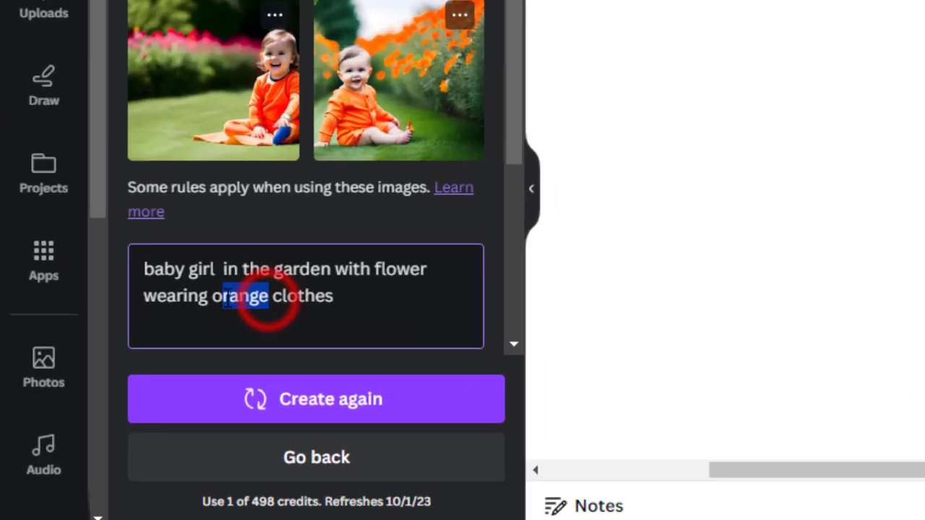
pyautogui.write('blu')
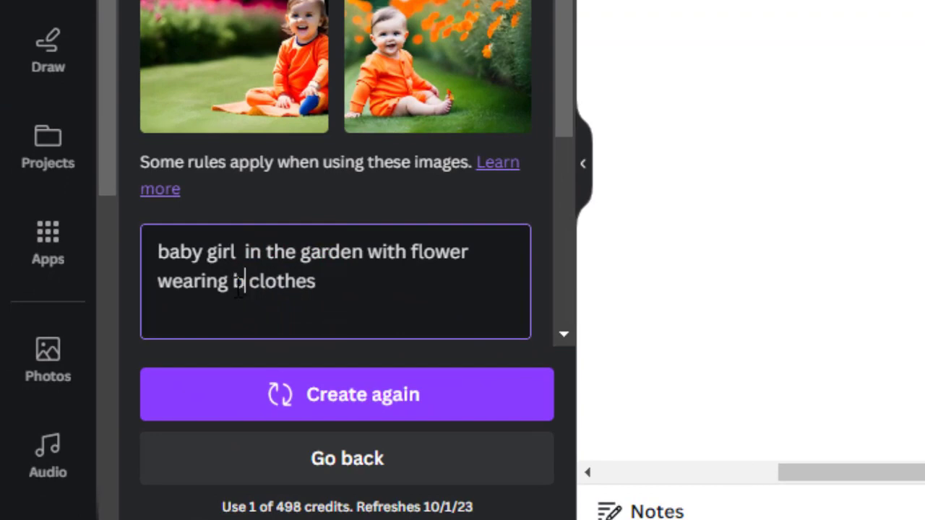
pyautogui.write('e')
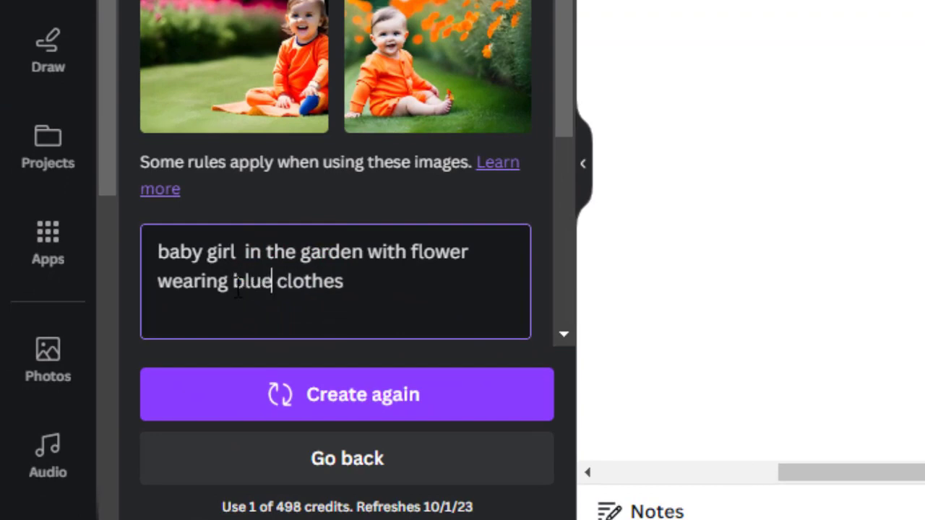
# Append "but the same baby" to the end of the prompt and generate a new set of images
pyautogui.click(355, 292)
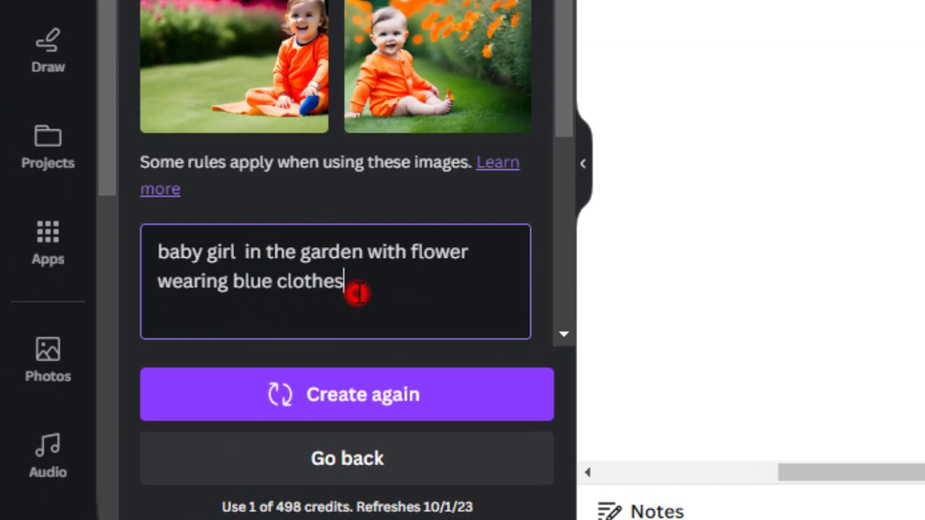
pyautogui.write('bu')
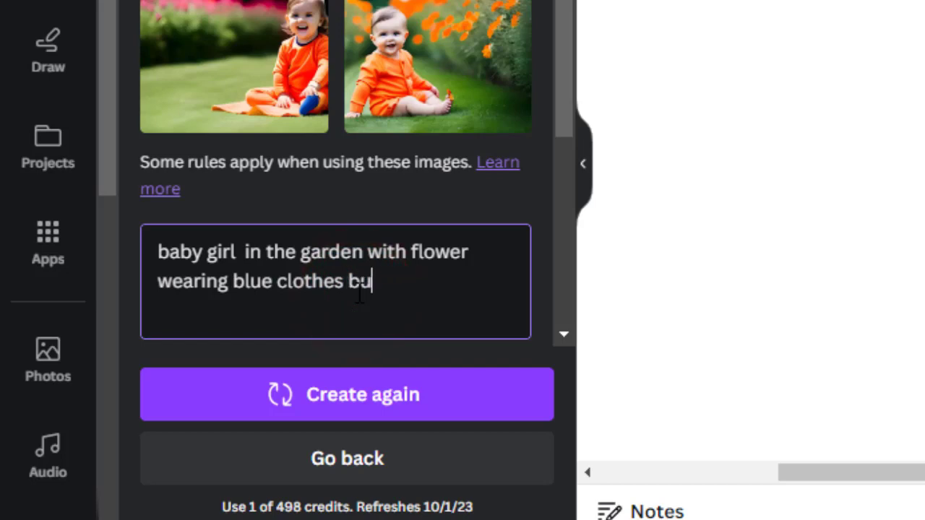
pyautogui.write('t the s')
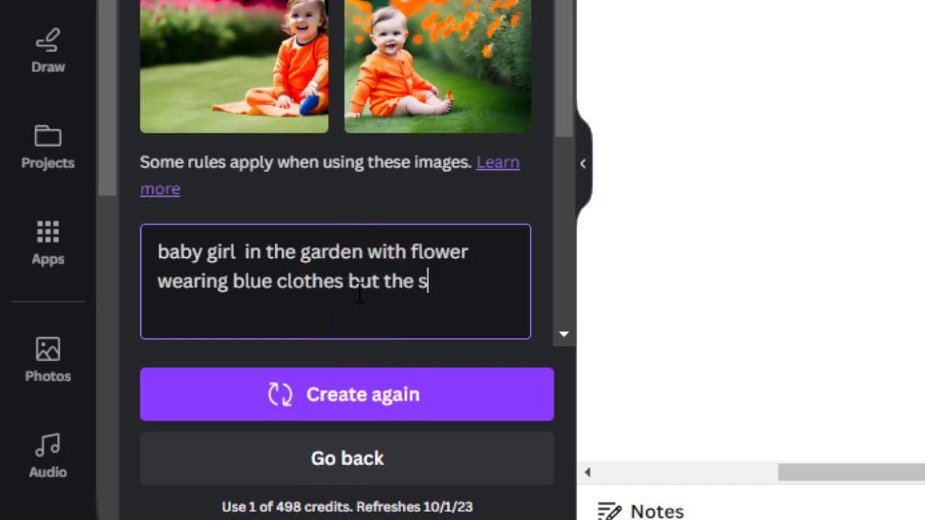
pyautogui.write('ame b')
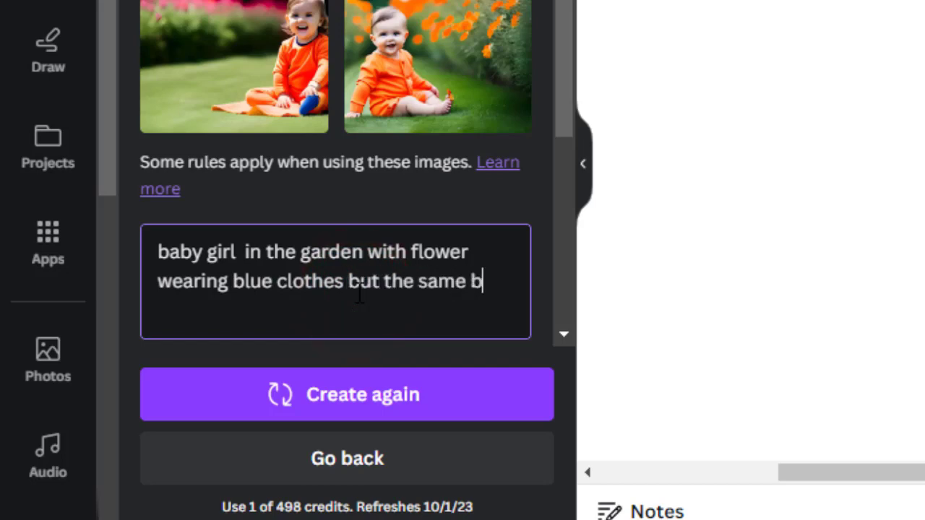
pyautogui.write('aby')
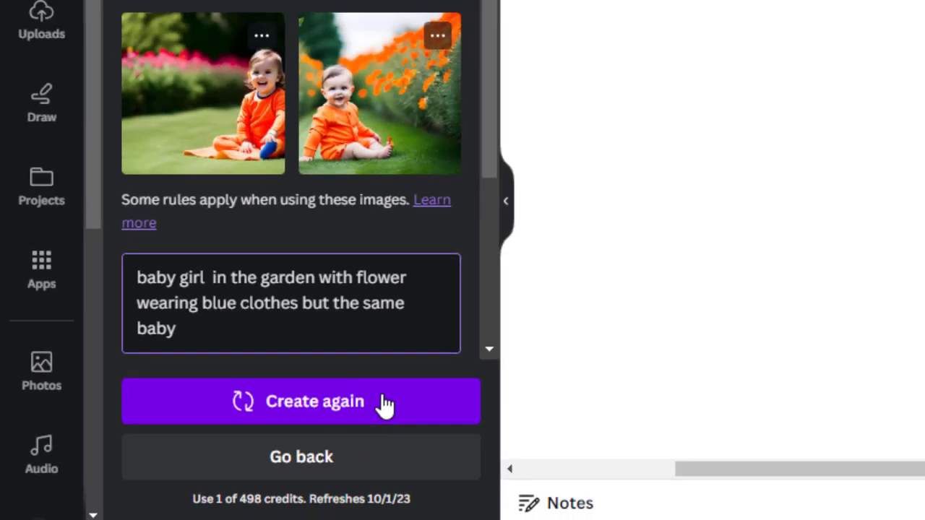
pyautogui.click(440, 396)
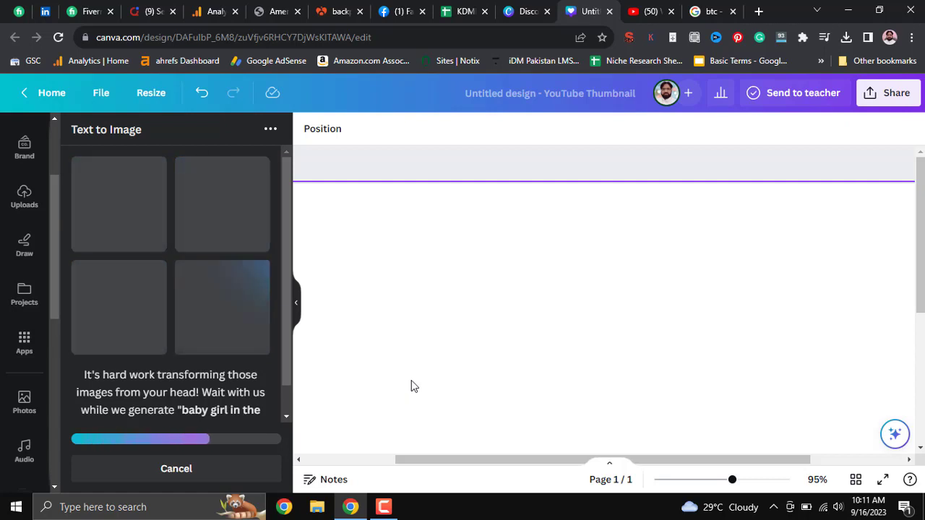
# Add the first blue-dress baby image to the page, align it with the upper-left page corner and enlarge it to nearly full page height
pyautogui.moveTo(731, 480); pyautogui.dragTo(716, 479)
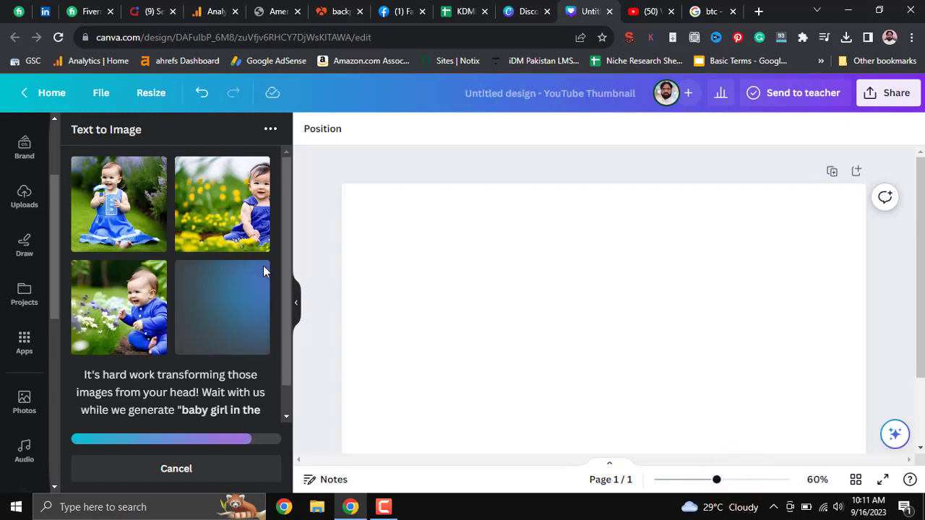
pyautogui.click(142, 216)
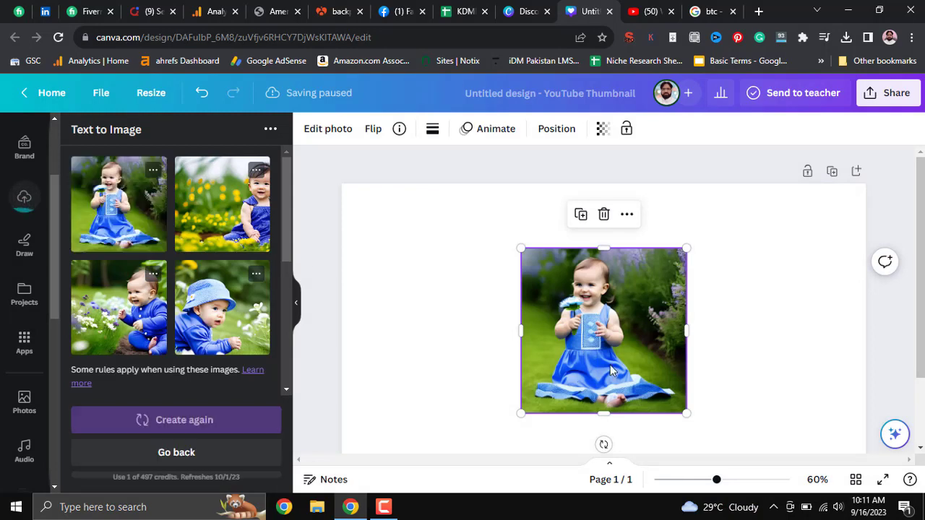
pyautogui.moveTo(610, 370); pyautogui.dragTo(427, 299)
pyautogui.moveTo(510, 350); pyautogui.dragTo(583, 462)
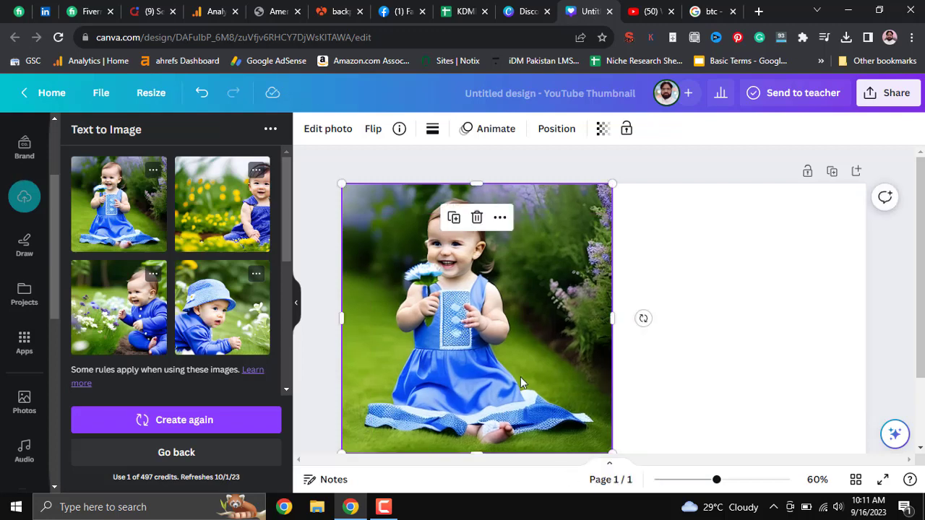
# Place the generated image of the baby in a blue hat beside the first and enlarge it to nearly fill the remaining page width
pyautogui.click(242, 323)
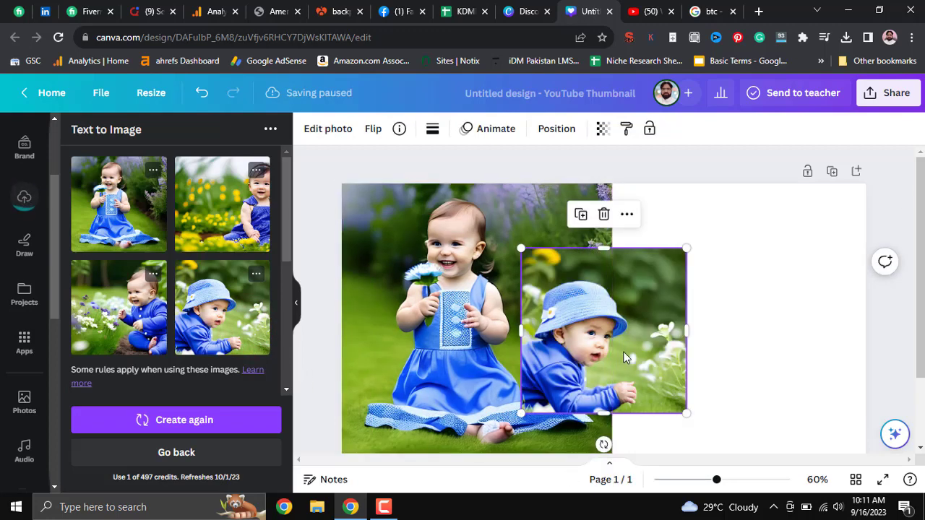
pyautogui.moveTo(632, 343); pyautogui.dragTo(719, 283)
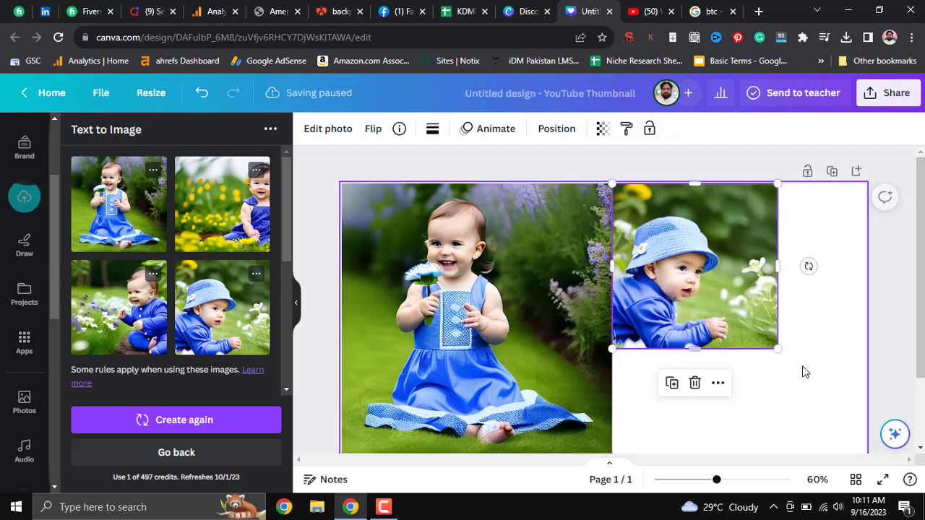
pyautogui.moveTo(778, 353); pyautogui.dragTo(847, 449)
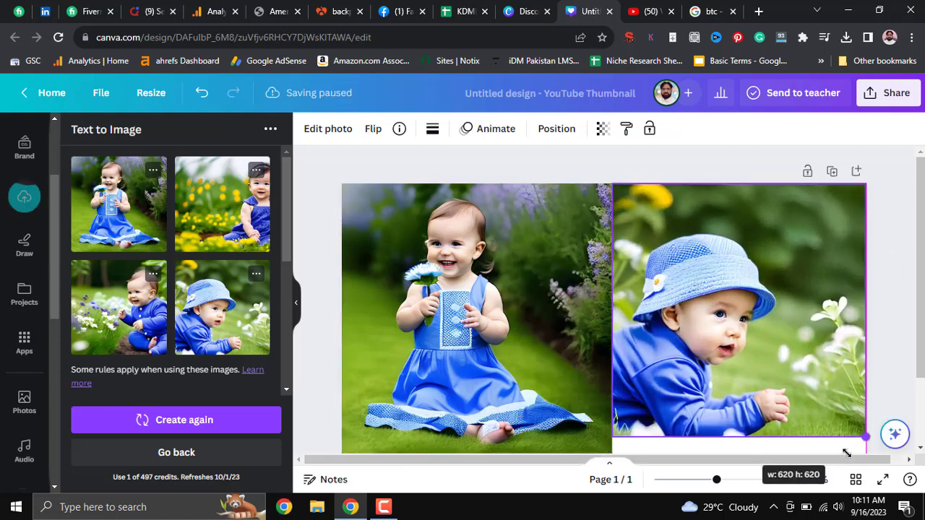
pyautogui.scroll(-2, 794, 323)
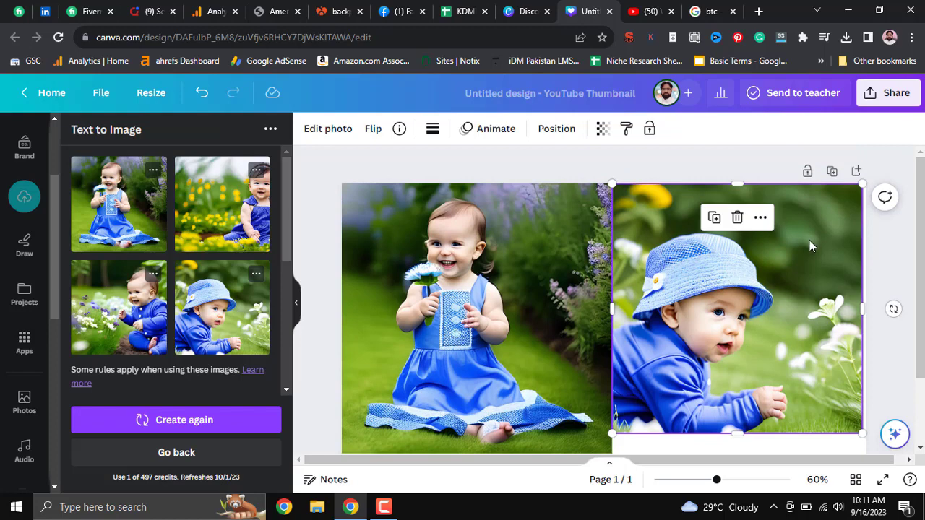
# Delete both blue-clothed baby images from the page
pyautogui.click(739, 216)
pyautogui.click(566, 215)
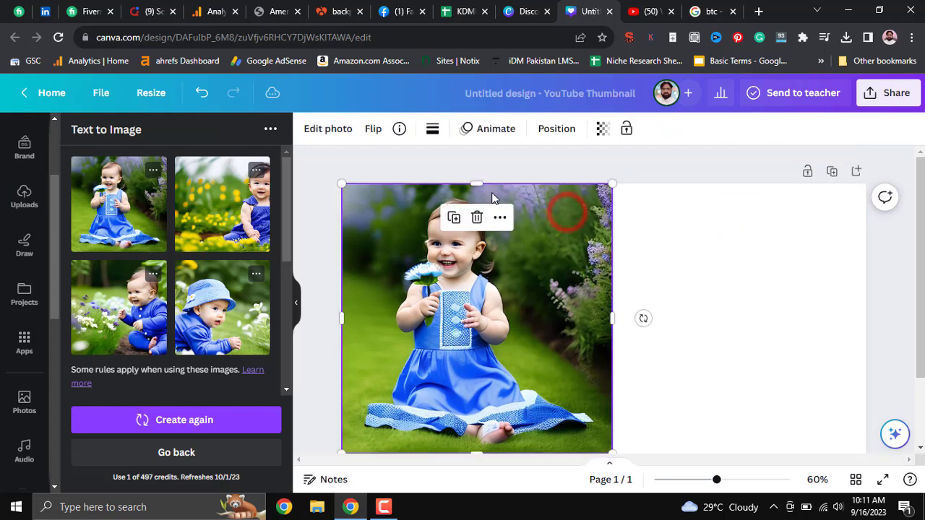
pyautogui.click(479, 217)
# Replace the prompt with "baby stroller" and generate a new set of images
pyautogui.scroll(-3, 214, 372)
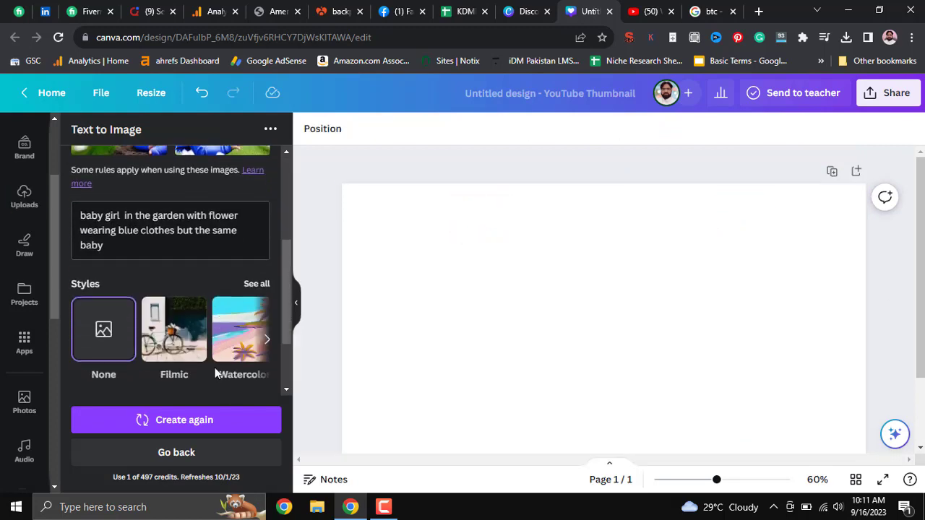
pyautogui.tripleClick(109, 241)
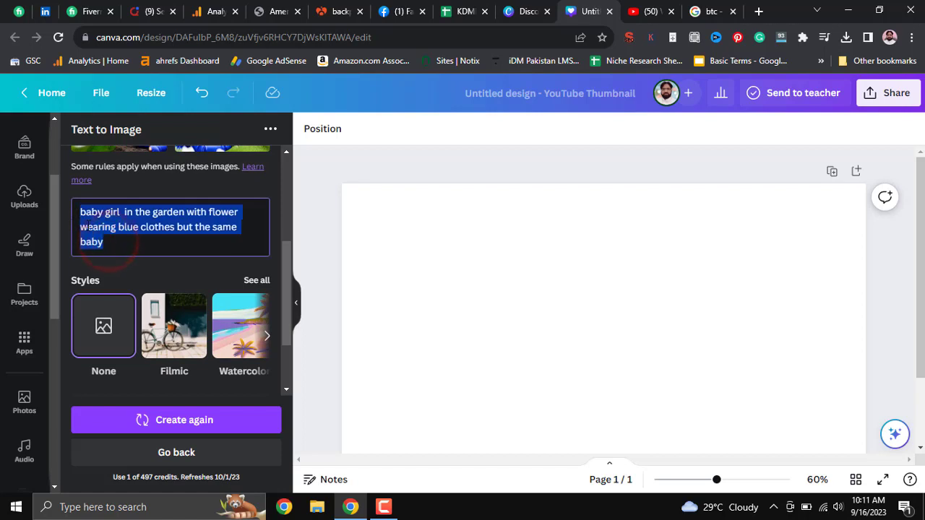
pyautogui.click(94, 214)
pyautogui.moveTo(106, 215); pyautogui.dragTo(121, 250)
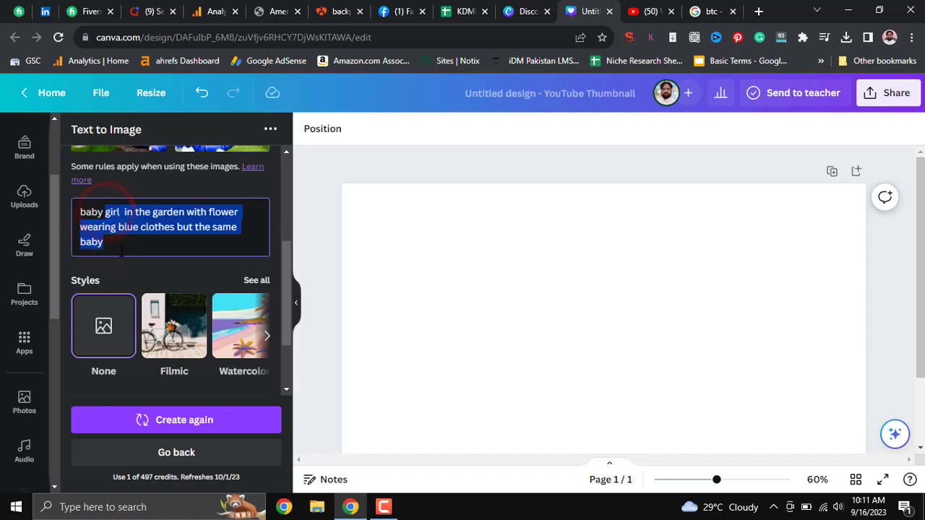
pyautogui.write('stroller')
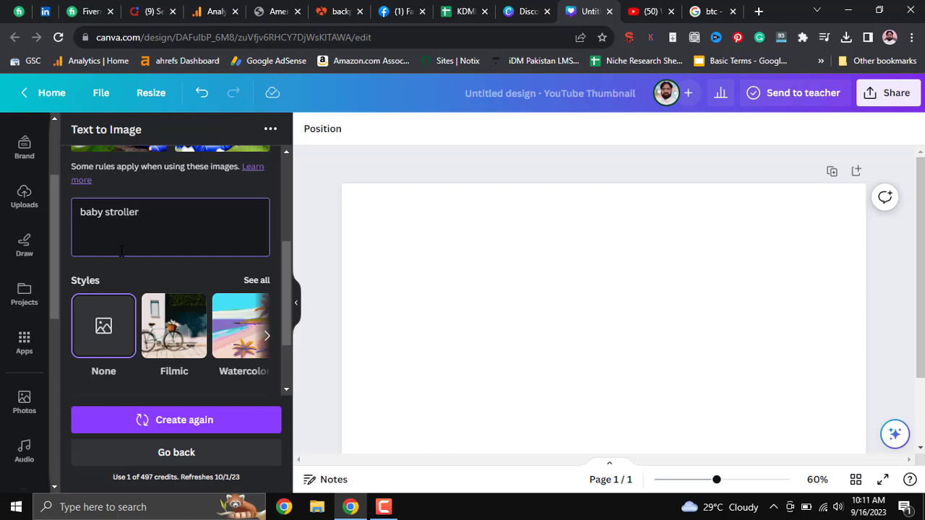
pyautogui.click(223, 426)
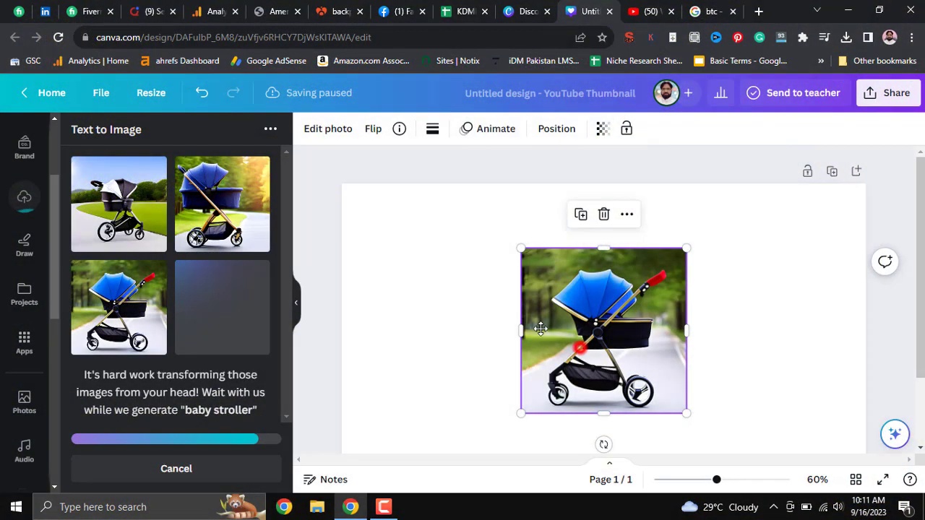
# Place the red-handled blue stroller image in the upper-left page corner and the gold-framed one beside it, both enlarged to nearly full page height
pyautogui.moveTo(580, 348); pyautogui.dragTo(384, 282)
pyautogui.moveTo(506, 349); pyautogui.dragTo(611, 474)
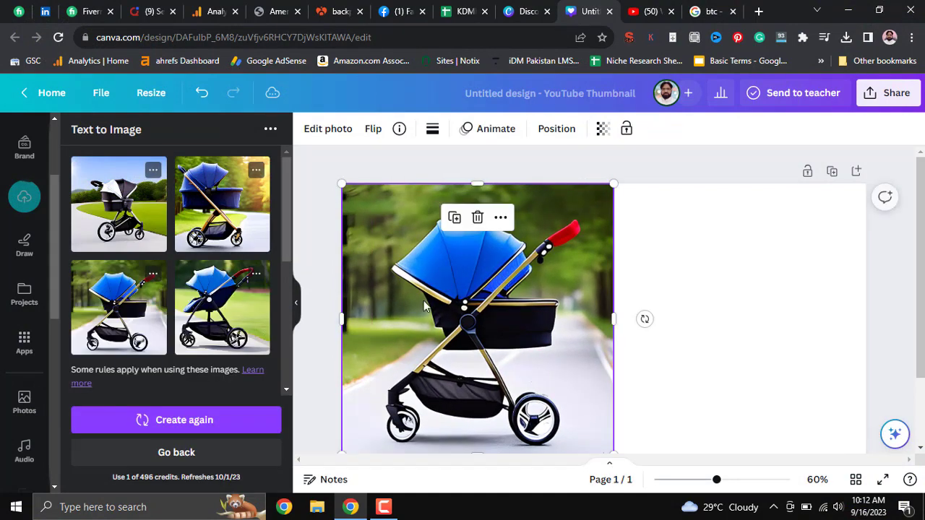
pyautogui.click(222, 225)
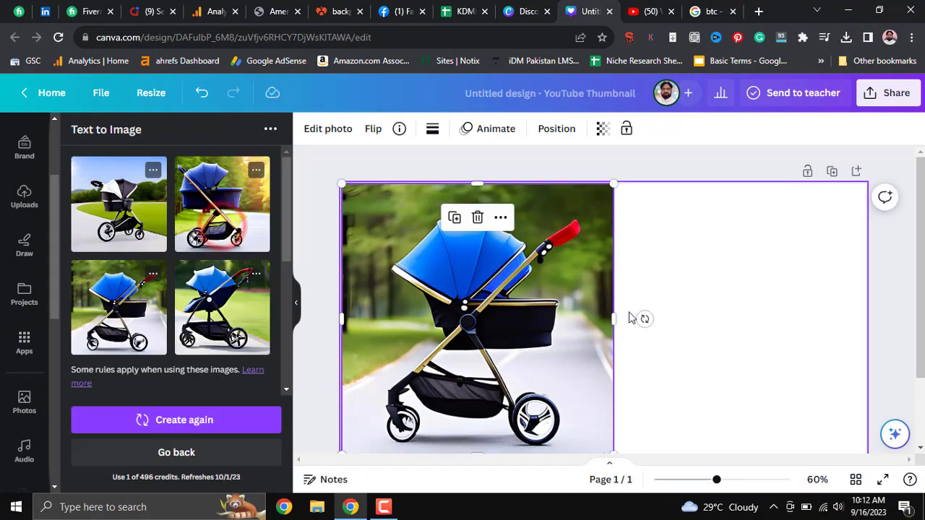
pyautogui.moveTo(672, 342); pyautogui.dragTo(765, 278)
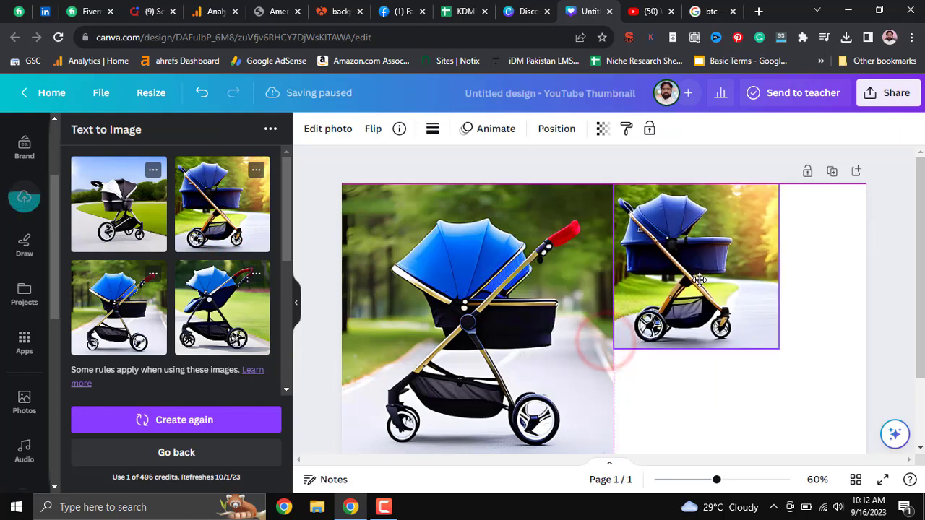
pyautogui.moveTo(779, 351); pyautogui.dragTo(852, 485)
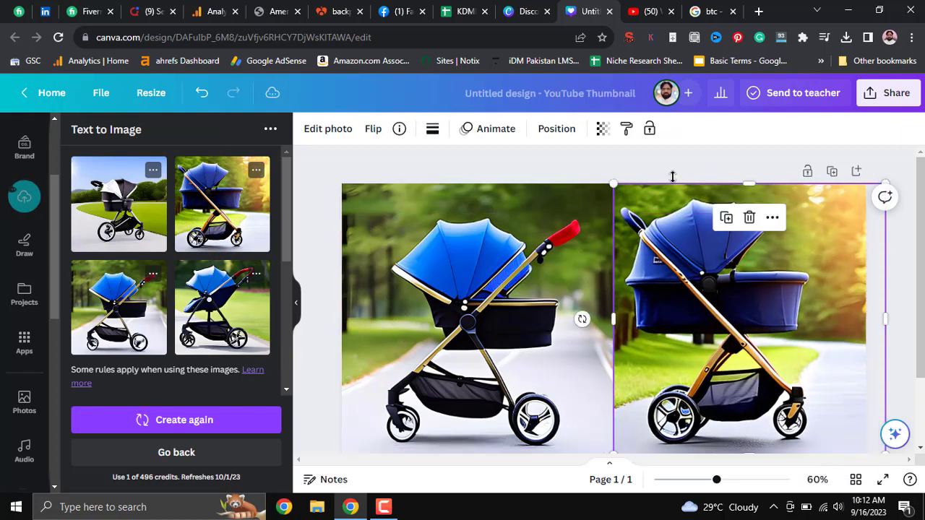
pyautogui.click(672, 171)
pyautogui.scroll(-1, 860, 339)
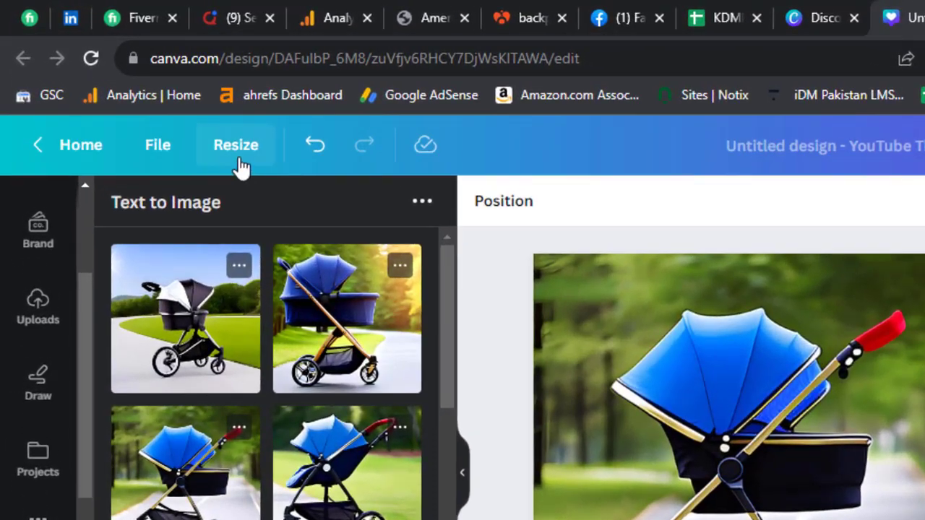
# Resize the existing design to a custom size of 1200 × 628 px without making a copy
pyautogui.click(228, 148)
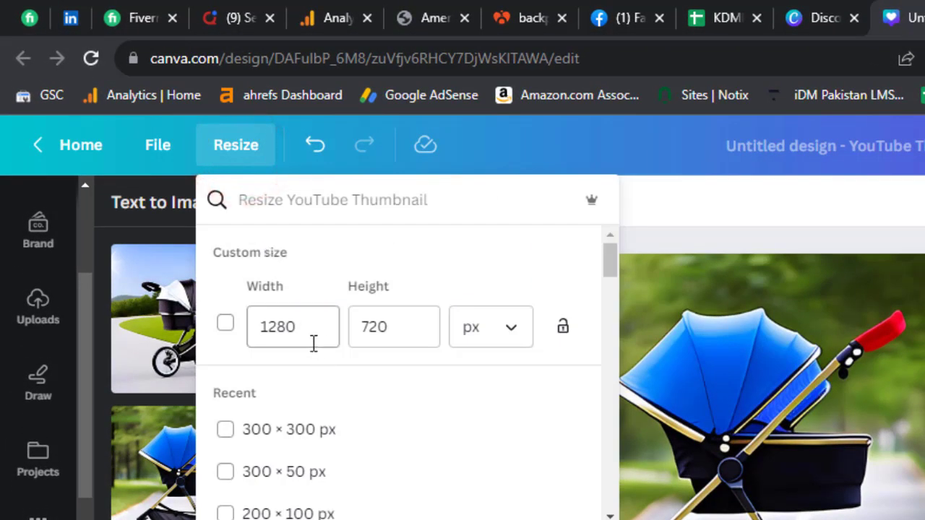
pyautogui.moveTo(282, 331); pyautogui.dragTo(292, 329)
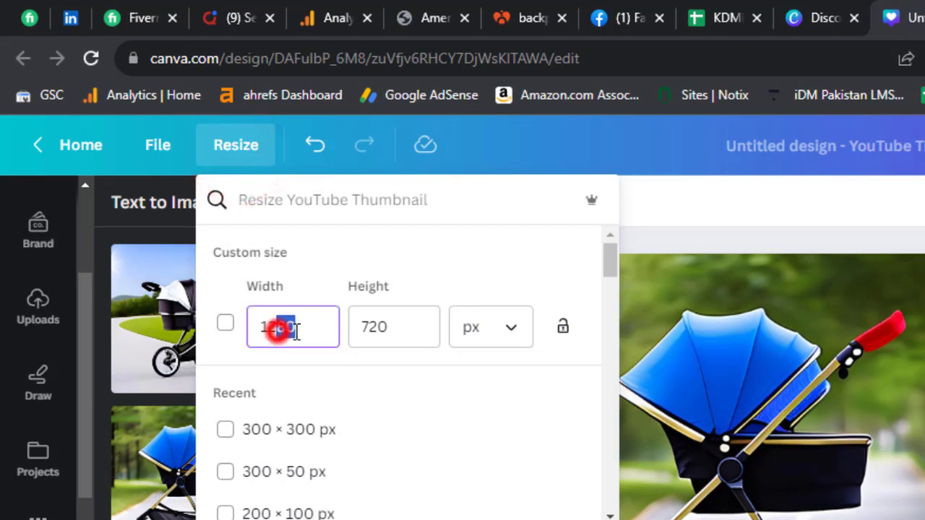
pyautogui.write('00')
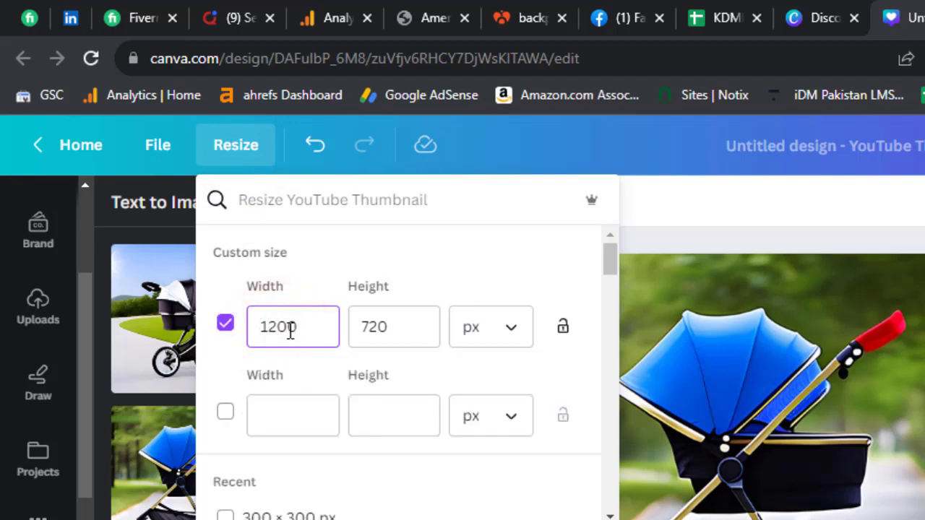
pyautogui.click(365, 322)
pyautogui.moveTo(396, 323); pyautogui.dragTo(367, 325)
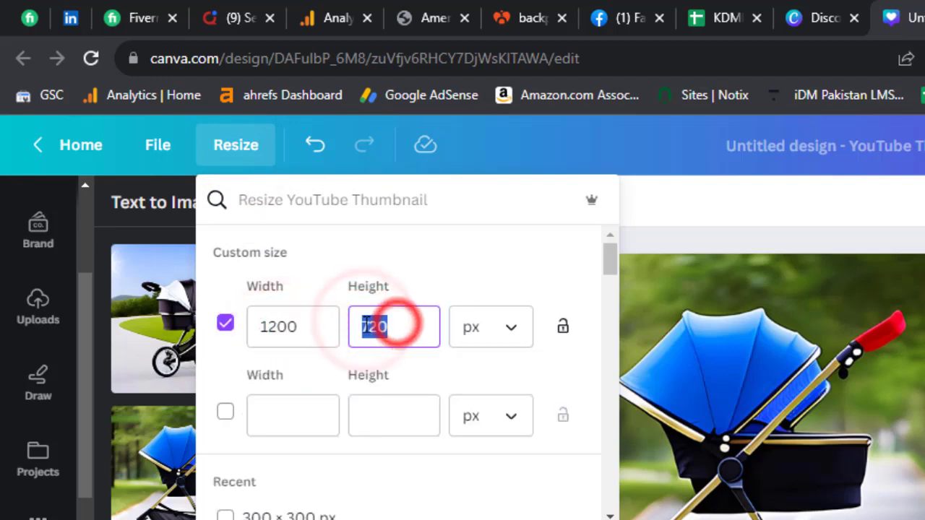
pyautogui.write('628')
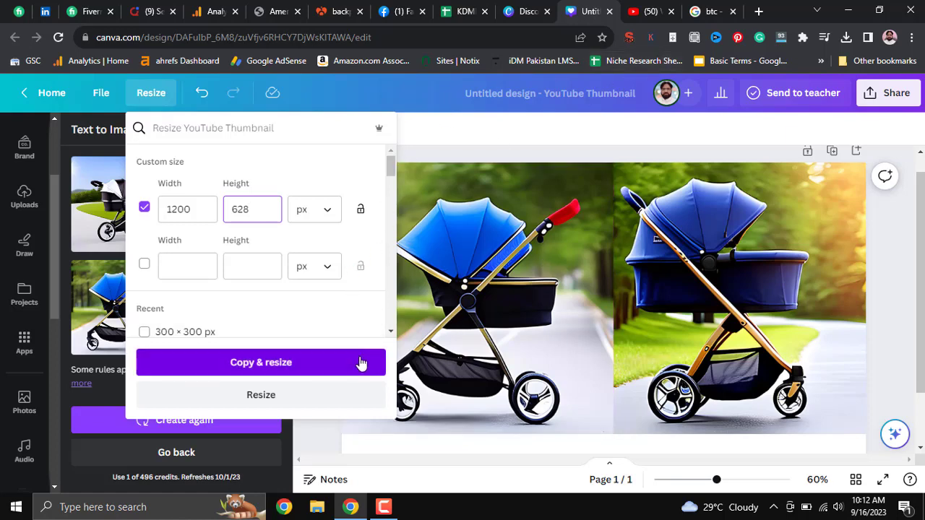
pyautogui.click(373, 395)
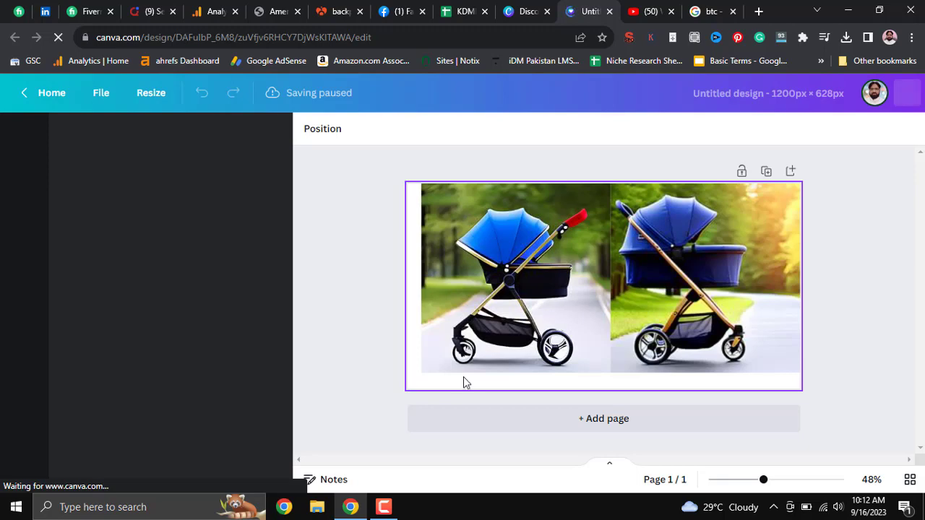
# Enlarge the red-handled stroller image to the page's left and bottom edges and extend the gold-framed stroller image down to the bottom edge
pyautogui.click(446, 351)
pyautogui.moveTo(422, 375); pyautogui.dragTo(408, 386)
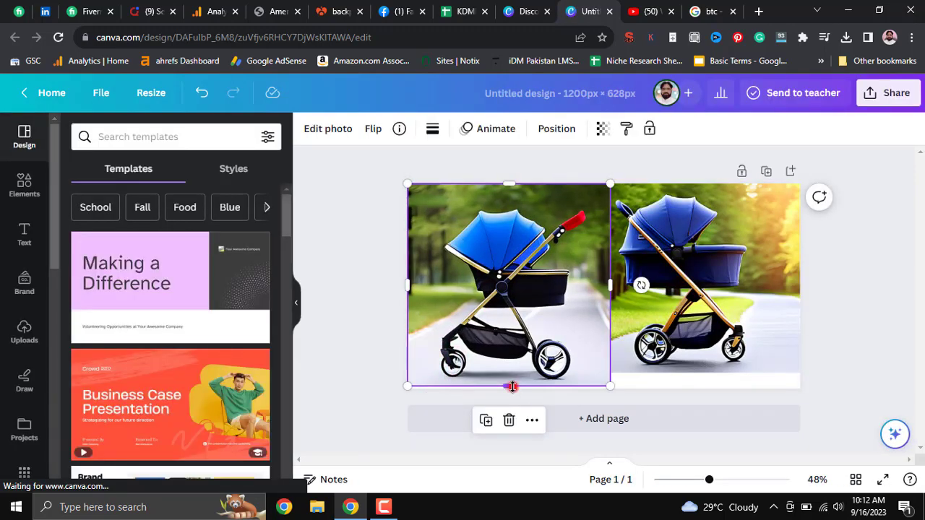
pyautogui.moveTo(512, 386); pyautogui.dragTo(512, 389)
pyautogui.click(681, 340)
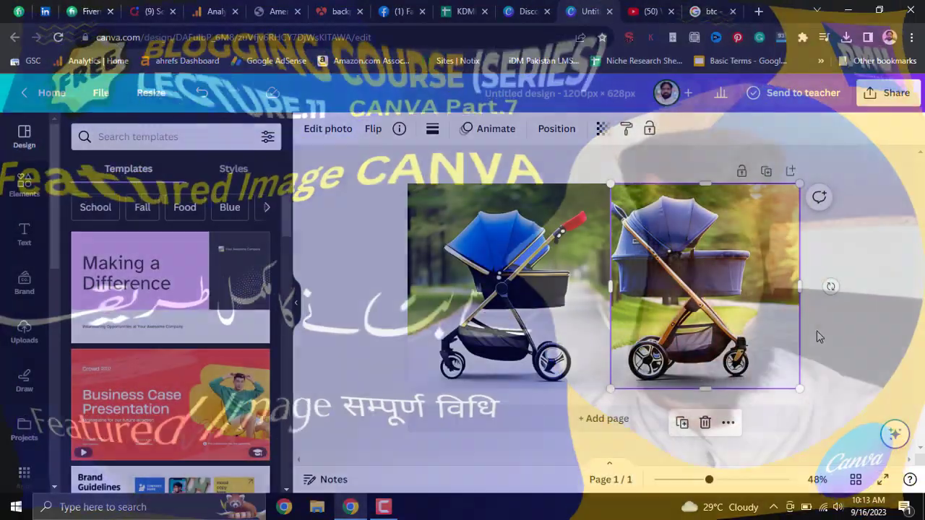
pyautogui.click(844, 326)
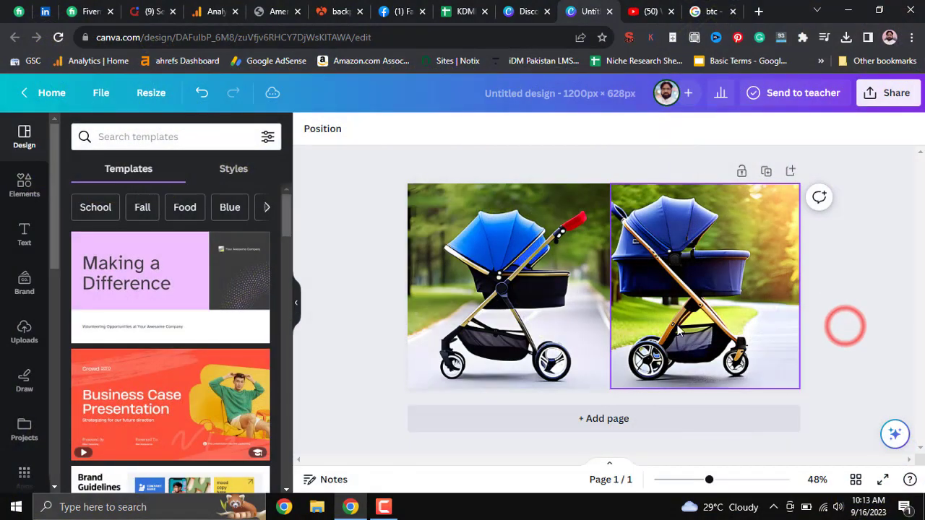
# Shift the gold-framed stroller picture slightly right within its crop frame so its handle fits inside
pyautogui.click(677, 330)
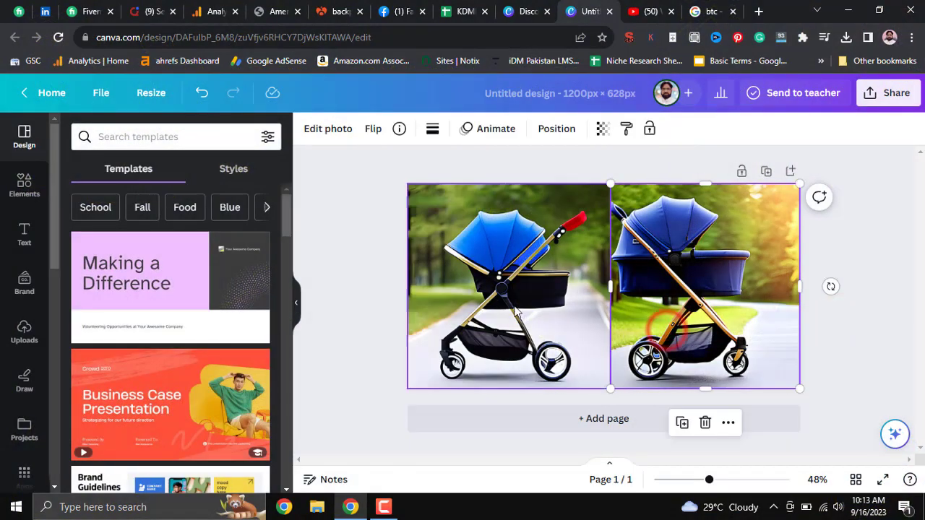
pyautogui.doubleClick(686, 328)
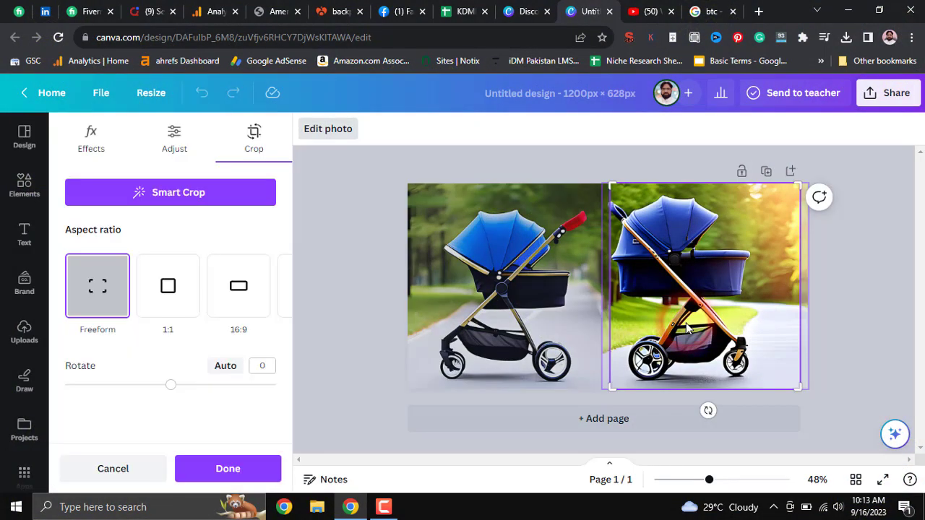
pyautogui.moveTo(681, 294); pyautogui.dragTo(811, 311)
pyautogui.click(860, 319)
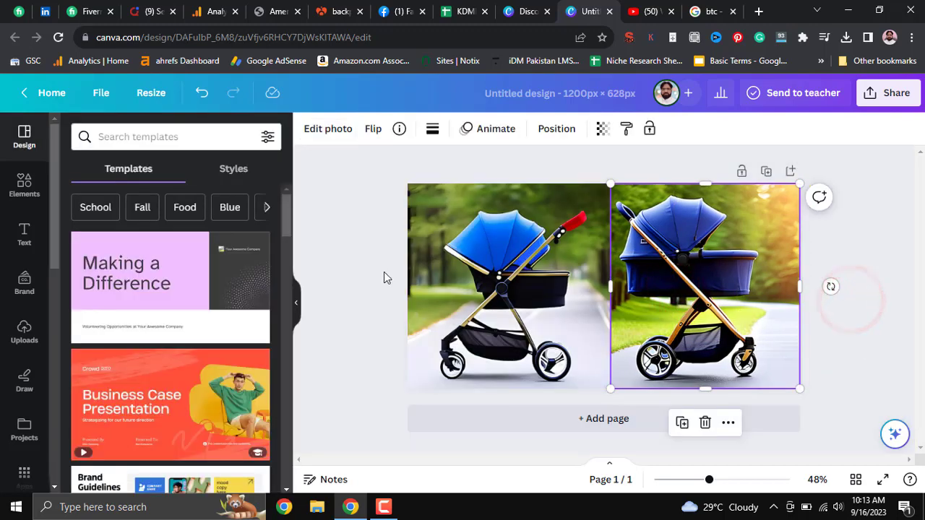
# Add a heading reading "Best Baby Stroller" and move it down over the stroller wheels
pyautogui.click(18, 235)
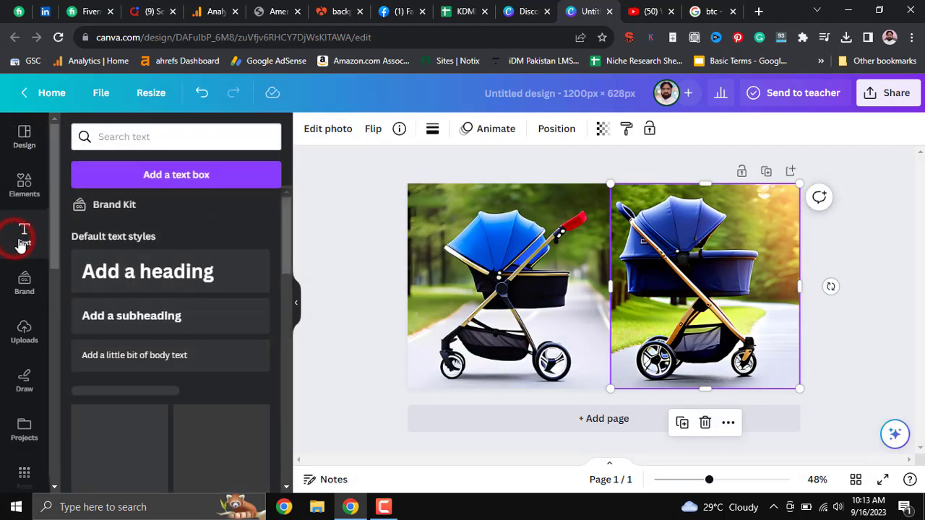
pyautogui.click(155, 279)
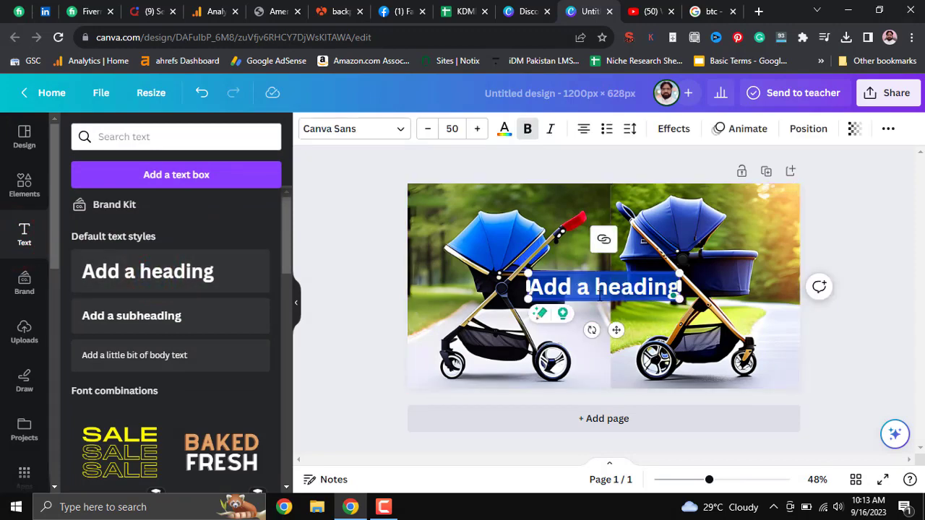
pyautogui.press('BackSpace')
pyautogui.write('Best')
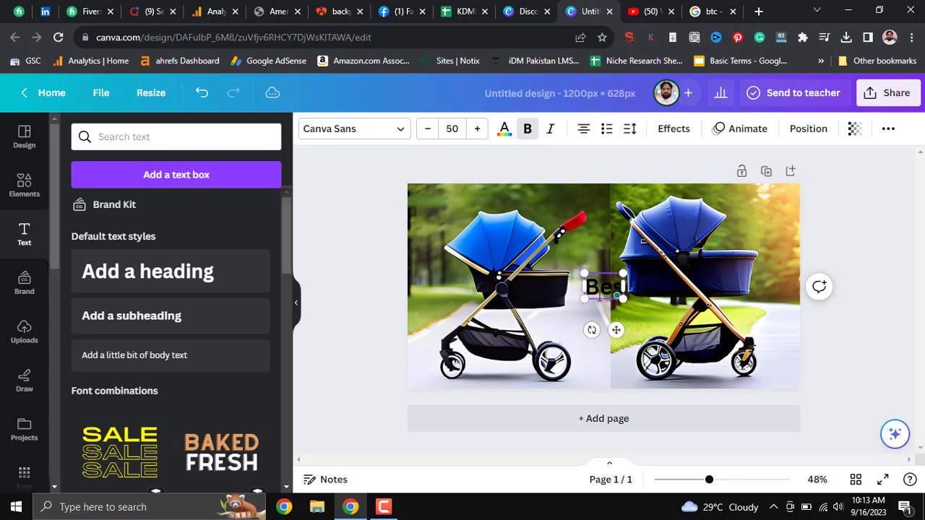
pyautogui.write(' B')
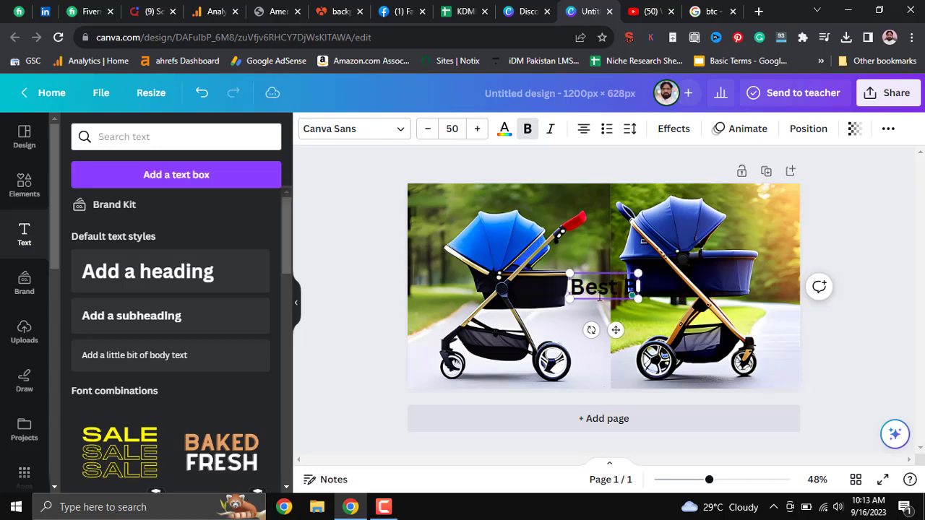
pyautogui.write('ab')
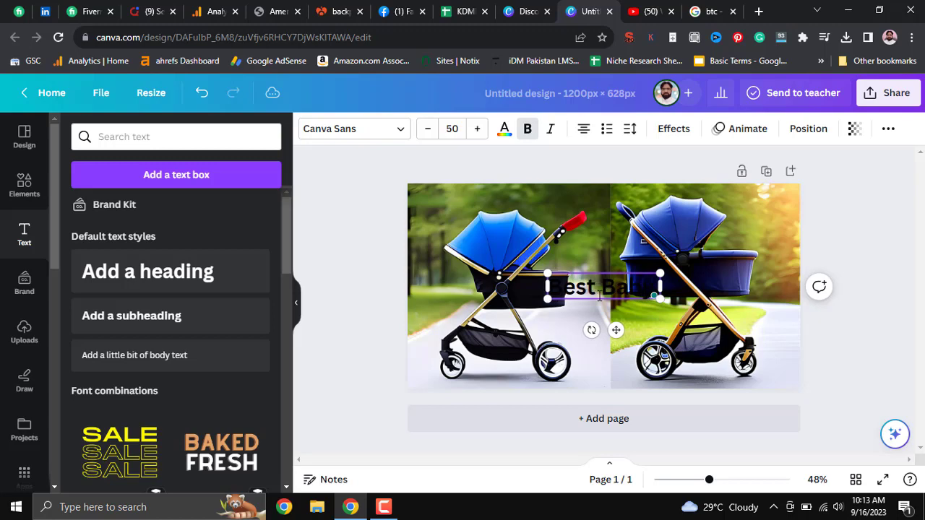
pyautogui.write('y Stroll')
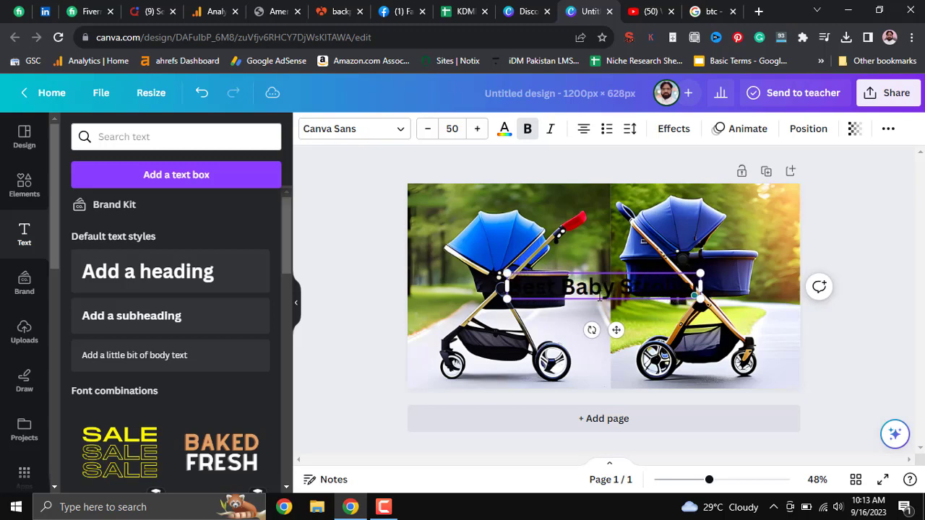
pyautogui.write('er')
pyautogui.click(881, 337)
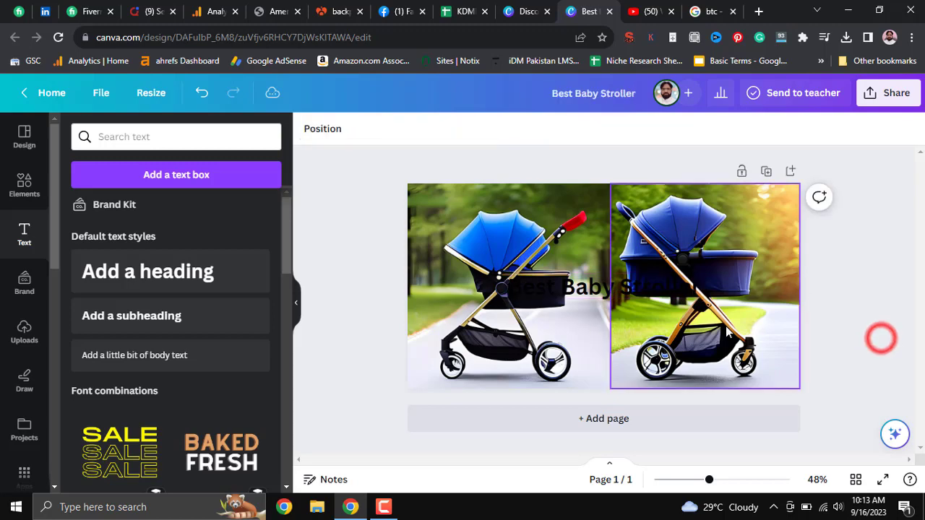
pyautogui.click(665, 291)
pyautogui.moveTo(666, 314); pyautogui.dragTo(669, 367)
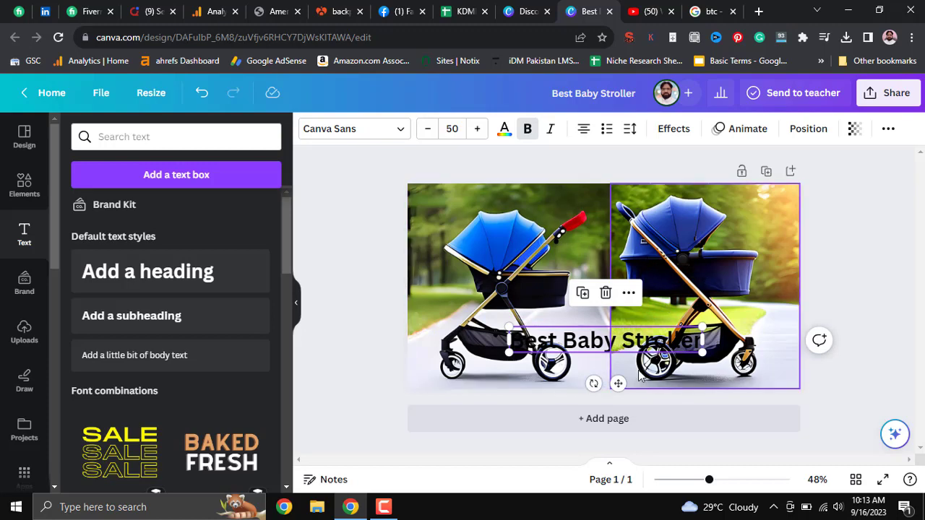
# Apply the Background text effect to the heading with roundness 0, spread 21 and transparency 85
pyautogui.click(674, 128)
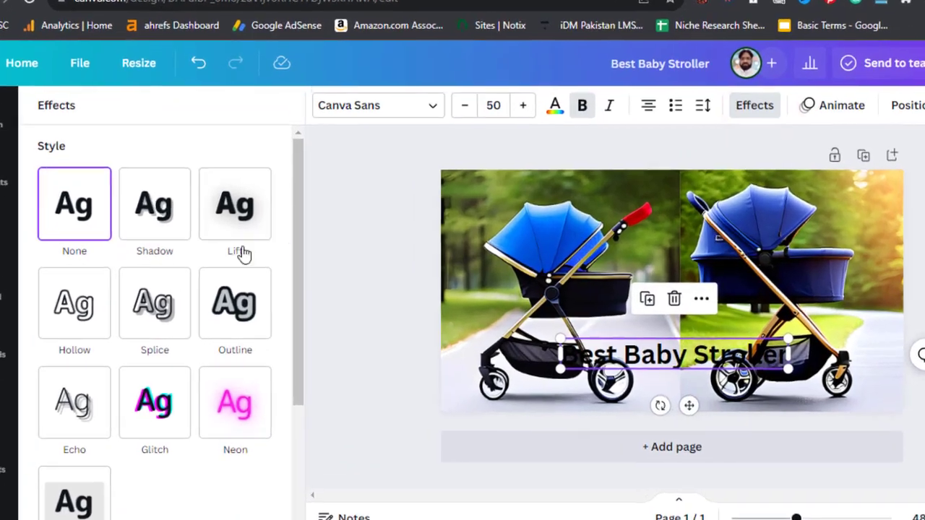
pyautogui.scroll(-5, 180, 347)
pyautogui.click(104, 323)
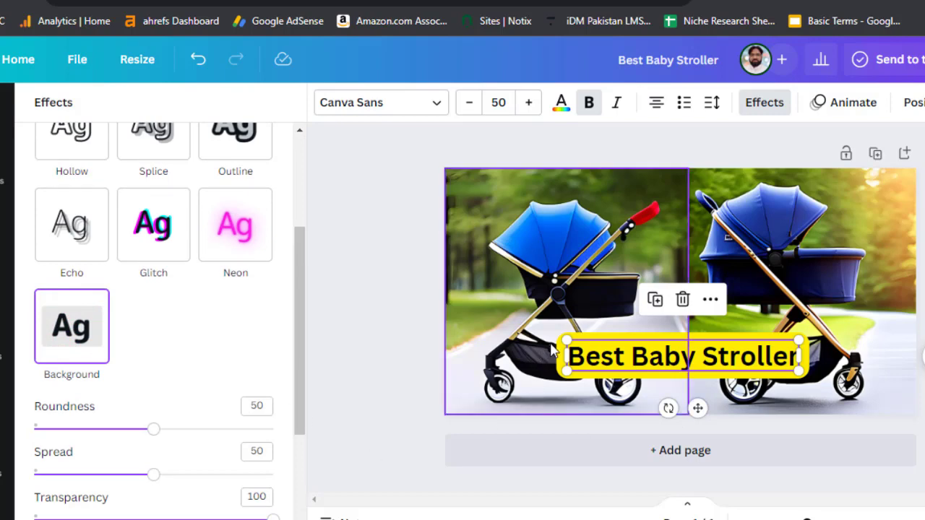
pyautogui.moveTo(153, 429); pyautogui.dragTo(34, 430)
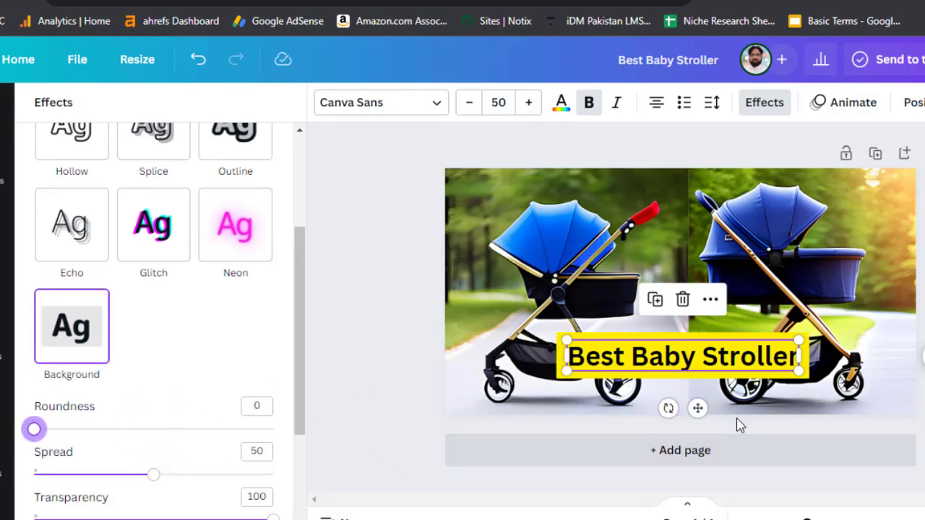
pyautogui.scroll(-3, 202, 397)
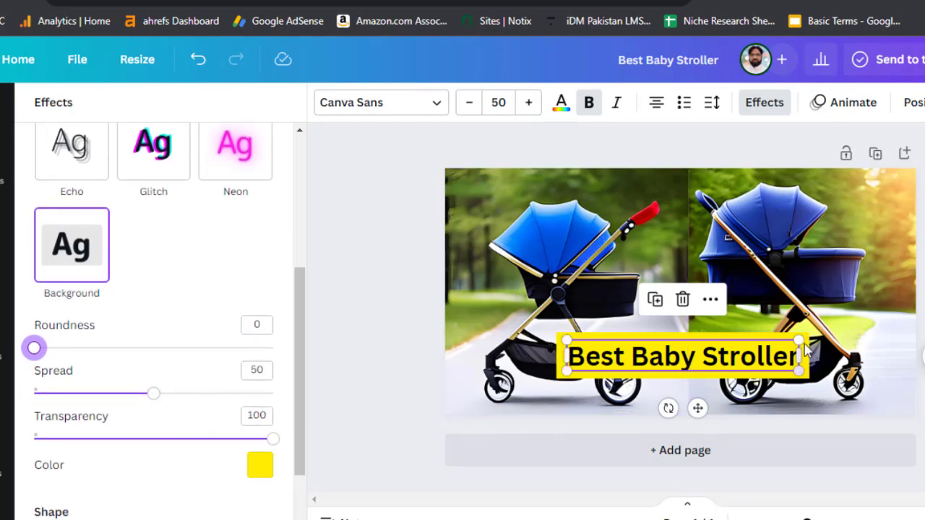
pyautogui.moveTo(145, 403); pyautogui.dragTo(87, 405)
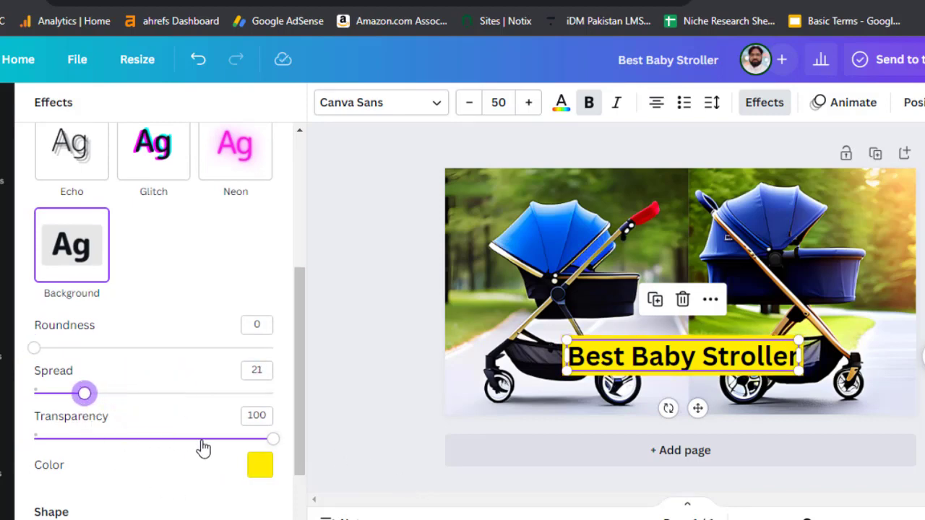
pyautogui.moveTo(275, 438); pyautogui.dragTo(238, 450)
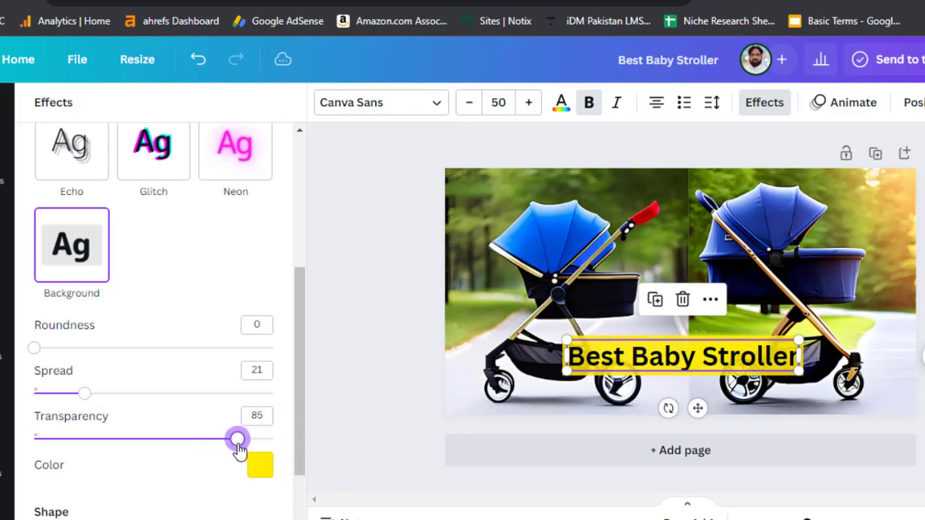
# Enlarge the heading to nearly the full page width, move it near the bottom edge and set its background transparency to 100
pyautogui.moveTo(565, 339); pyautogui.dragTo(448, 306)
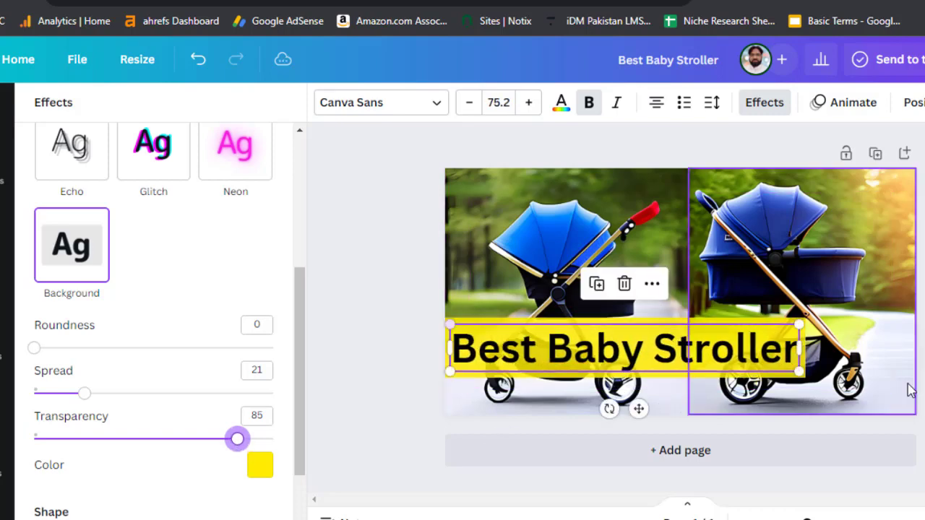
pyautogui.moveTo(800, 320); pyautogui.dragTo(909, 307)
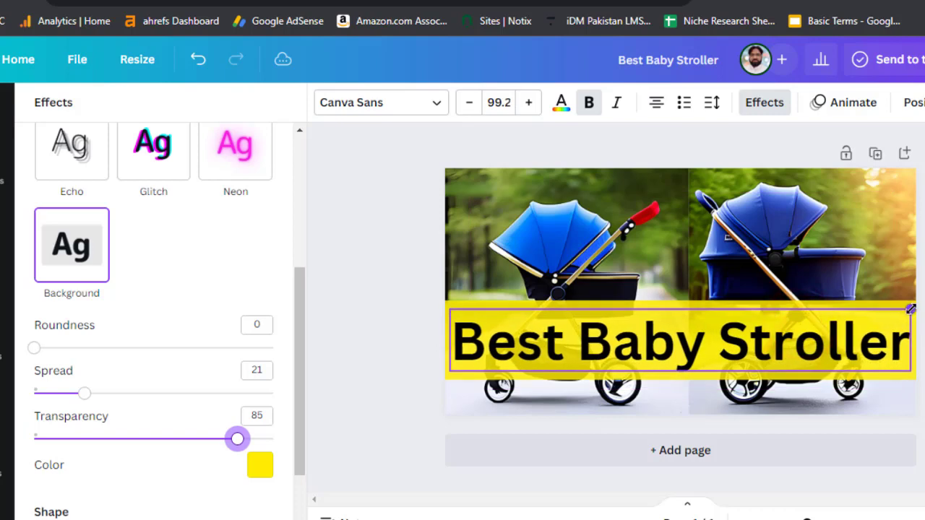
pyautogui.moveTo(826, 310); pyautogui.dragTo(822, 356)
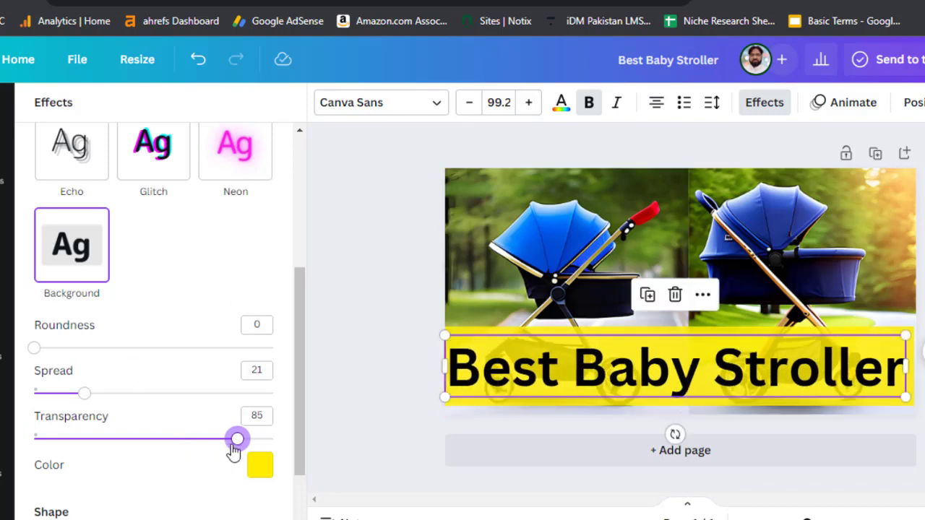
pyautogui.moveTo(233, 449); pyautogui.dragTo(299, 446)
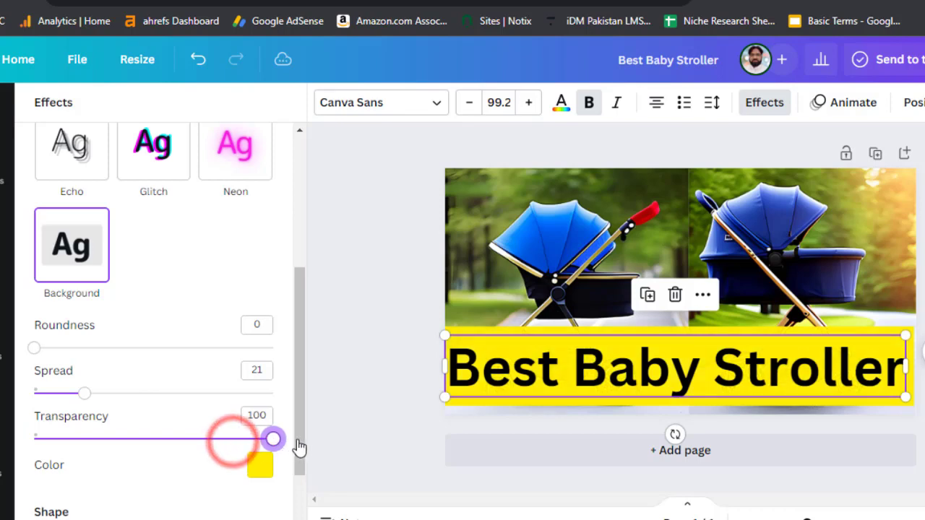
# Extend the heading text to read "10 Best Baby Stroller for newborn babies"
pyautogui.doubleClick(464, 372)
pyautogui.click(461, 371)
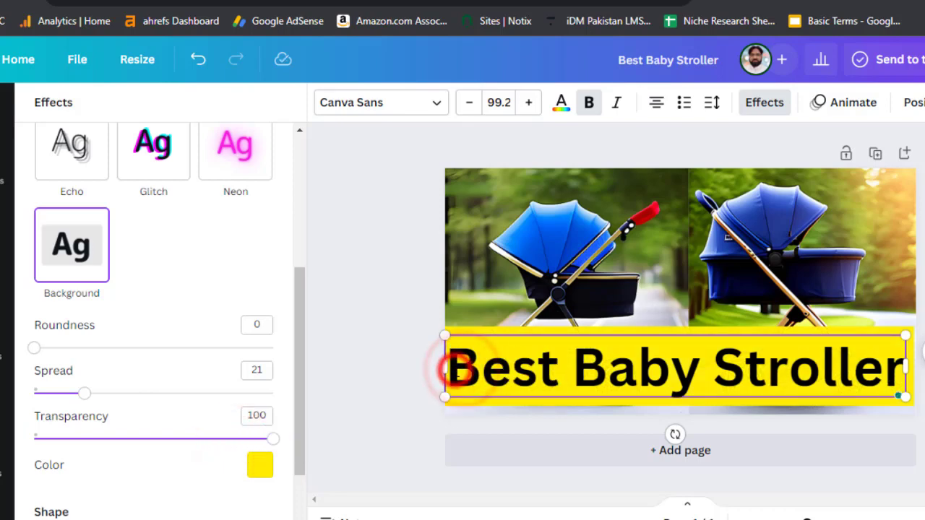
pyautogui.write('1')
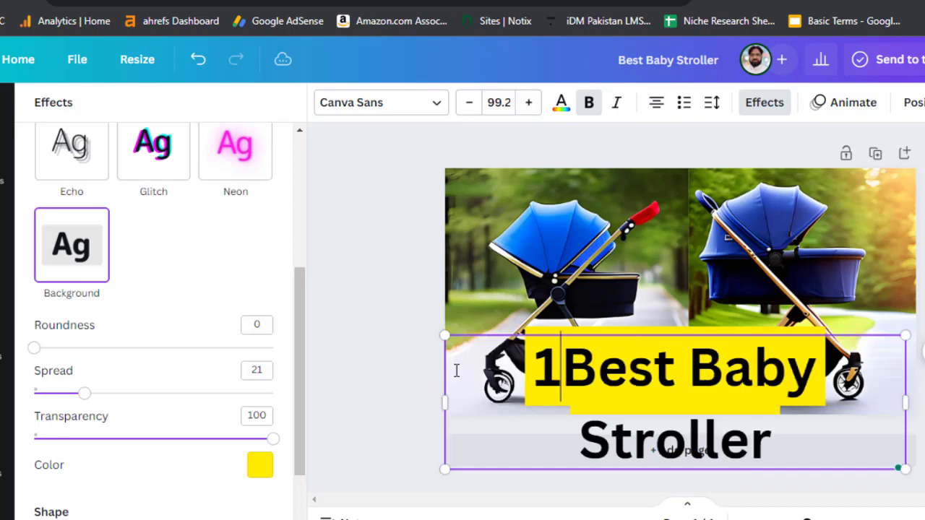
pyautogui.write('0')
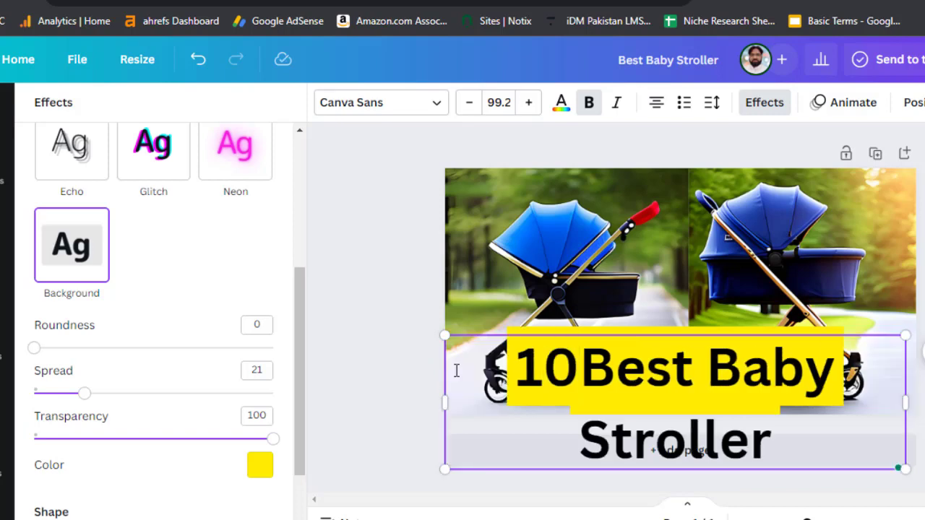
pyautogui.click(787, 449)
pyautogui.write('f')
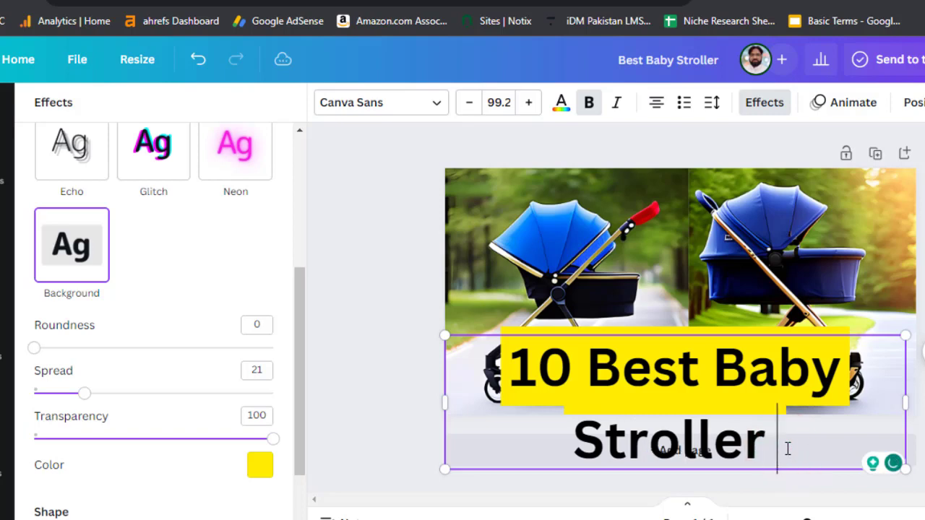
pyautogui.write('or ')
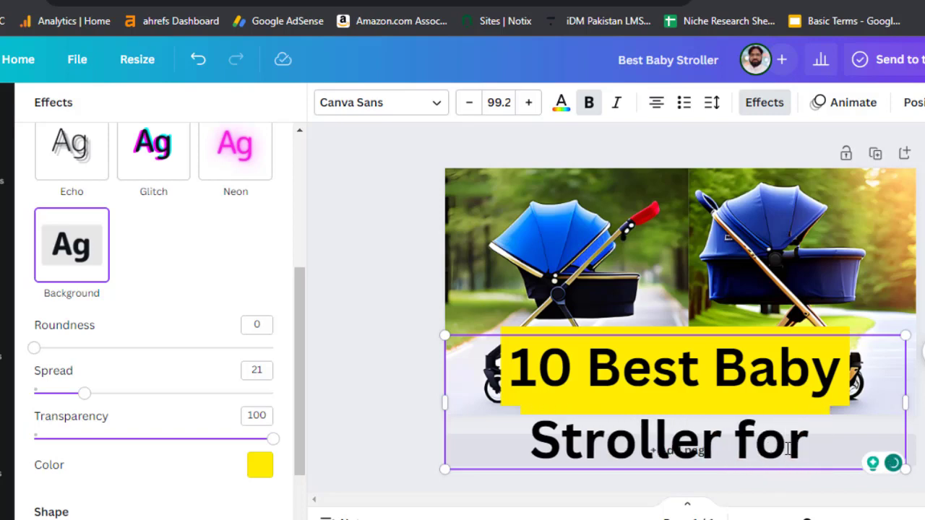
pyautogui.write('ne')
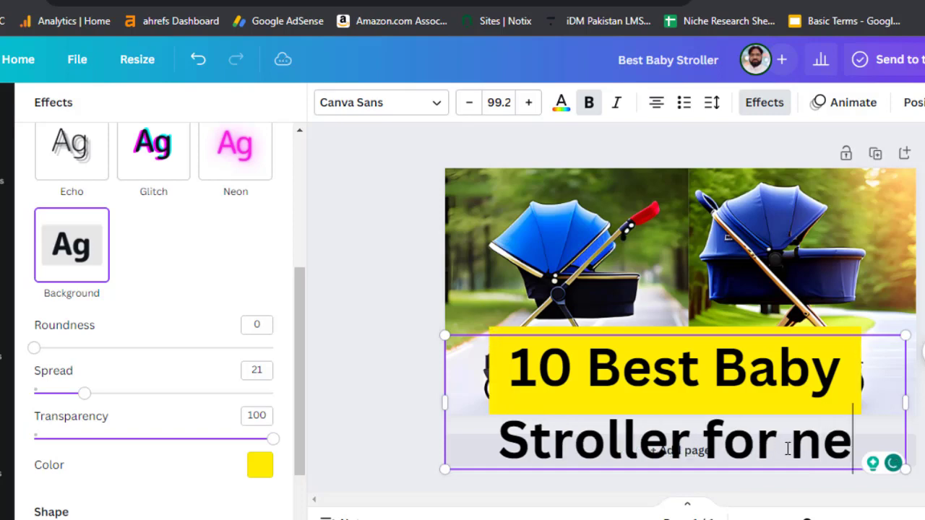
pyautogui.write('wbor')
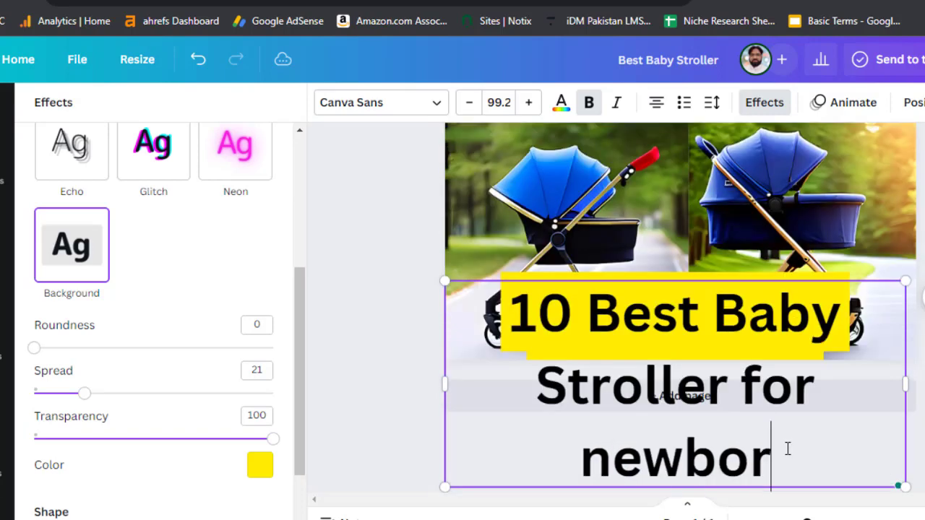
pyautogui.write('n ba')
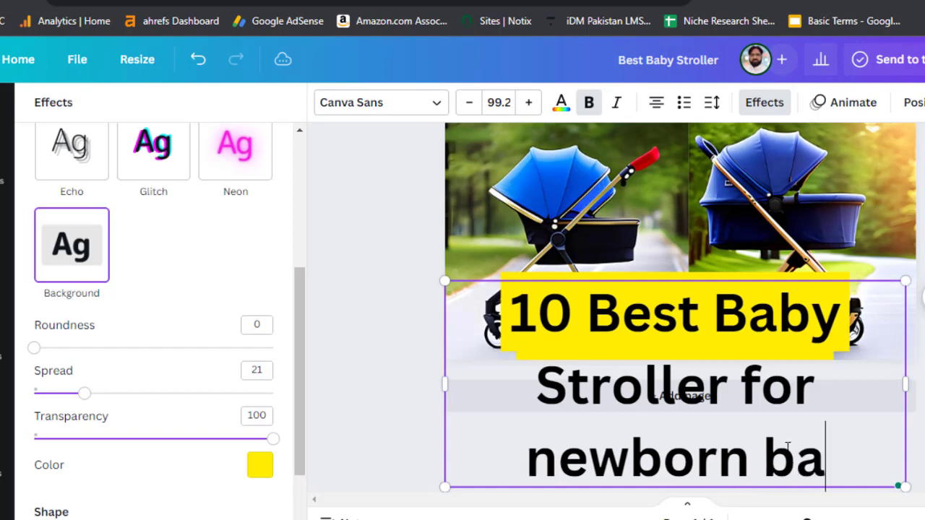
pyautogui.write('bies')
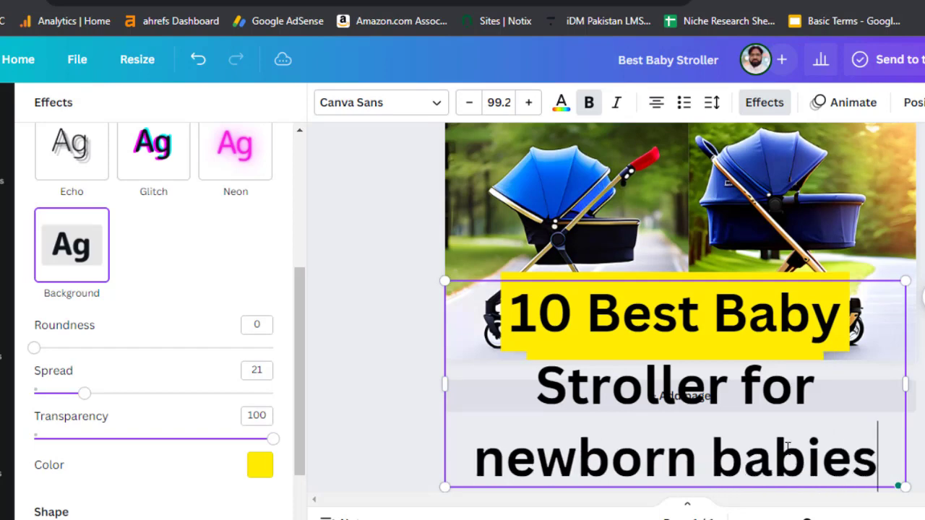
# Reduce the font size of the "10 Best Baby Stroller for newborn babies" heading to 44.2
pyautogui.click(463, 104)
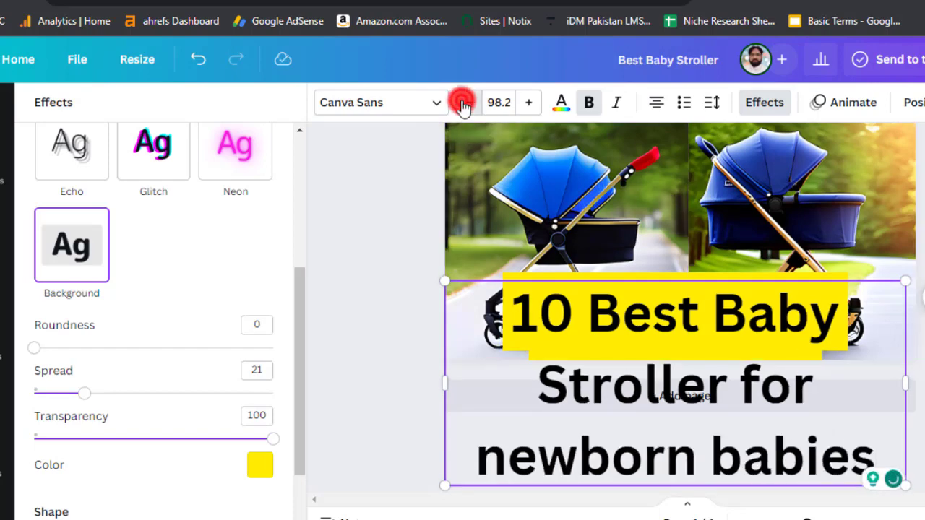
pyautogui.click(463, 104)
pyautogui.click(463, 103)
pyautogui.click(463, 104)
pyautogui.doubleClick(463, 103)
pyautogui.click(463, 104)
pyautogui.doubleClick(463, 103)
pyautogui.click(463, 104)
pyautogui.doubleClick(463, 104)
pyautogui.click(463, 103)
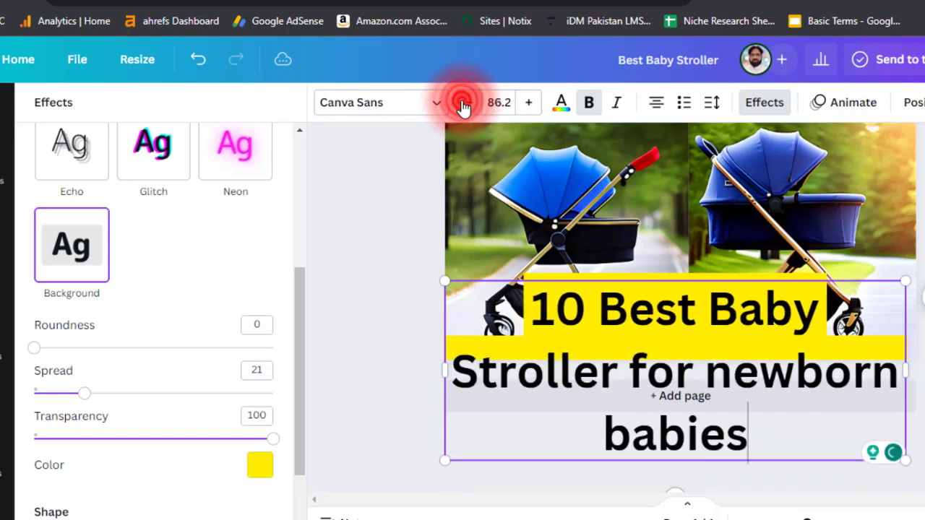
pyautogui.doubleClick(463, 103)
pyautogui.doubleClick(463, 105)
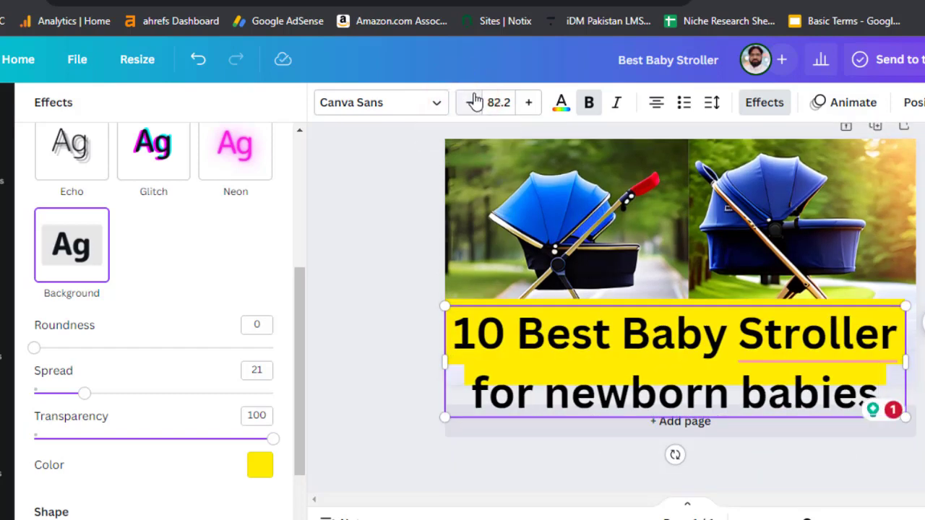
pyautogui.click(473, 102)
pyautogui.click(474, 102)
pyautogui.click(473, 102)
pyautogui.click(473, 101)
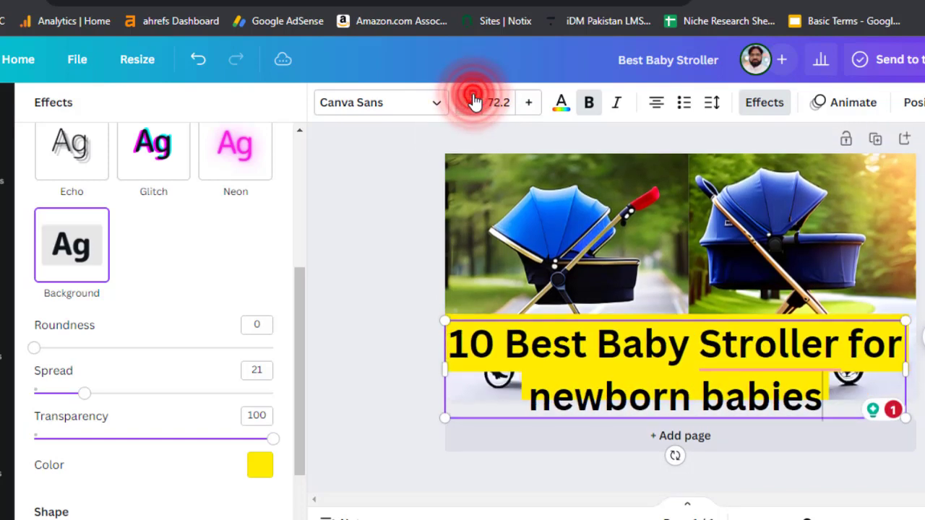
pyautogui.click(473, 101)
pyautogui.click(473, 102)
pyautogui.click(473, 102)
pyautogui.click(473, 102)
pyautogui.click(473, 102)
pyautogui.click(473, 102)
pyautogui.click(473, 102)
pyautogui.click(473, 102)
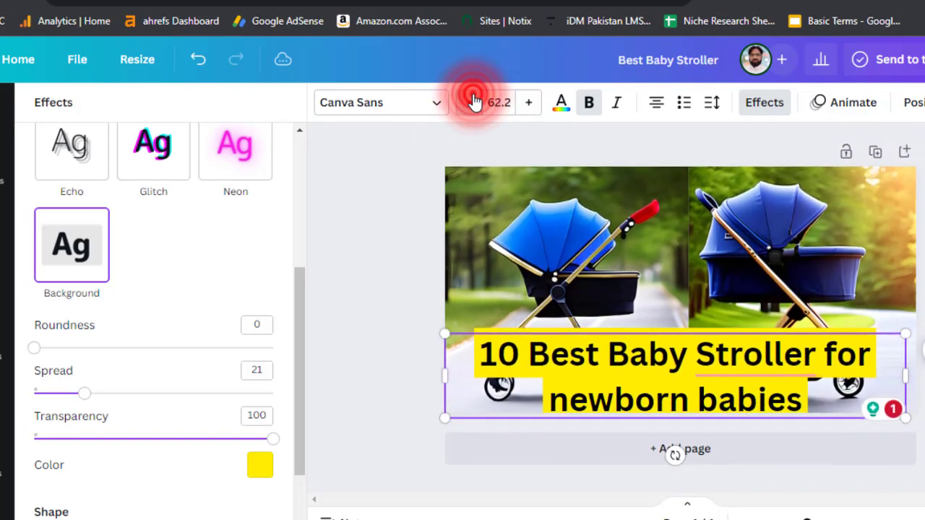
pyautogui.click(473, 102)
pyautogui.click(473, 102)
pyautogui.click(473, 102)
pyautogui.click(474, 102)
pyautogui.click(473, 101)
pyautogui.click(473, 102)
pyautogui.click(473, 102)
pyautogui.click(473, 102)
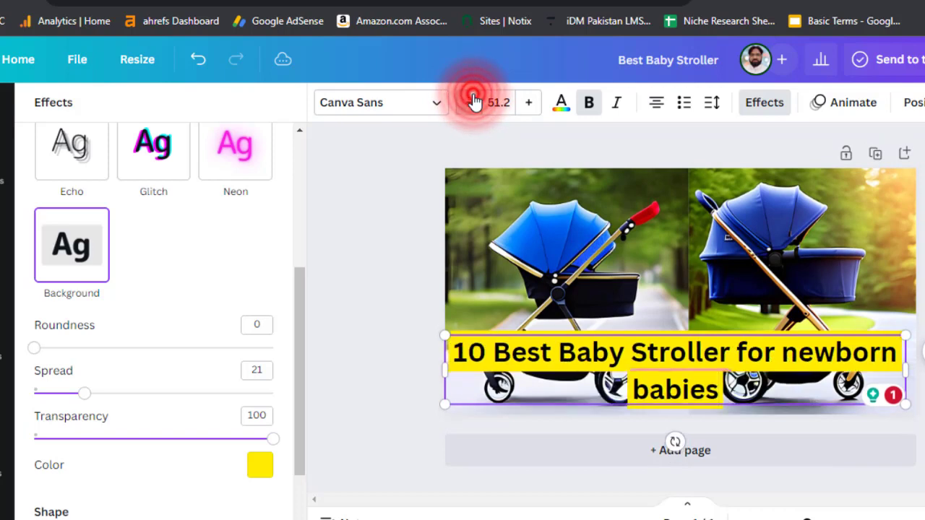
pyautogui.click(473, 102)
pyautogui.click(473, 102)
pyautogui.click(473, 102)
pyautogui.click(473, 102)
pyautogui.click(473, 102)
pyautogui.click(473, 102)
pyautogui.click(473, 102)
pyautogui.click(473, 101)
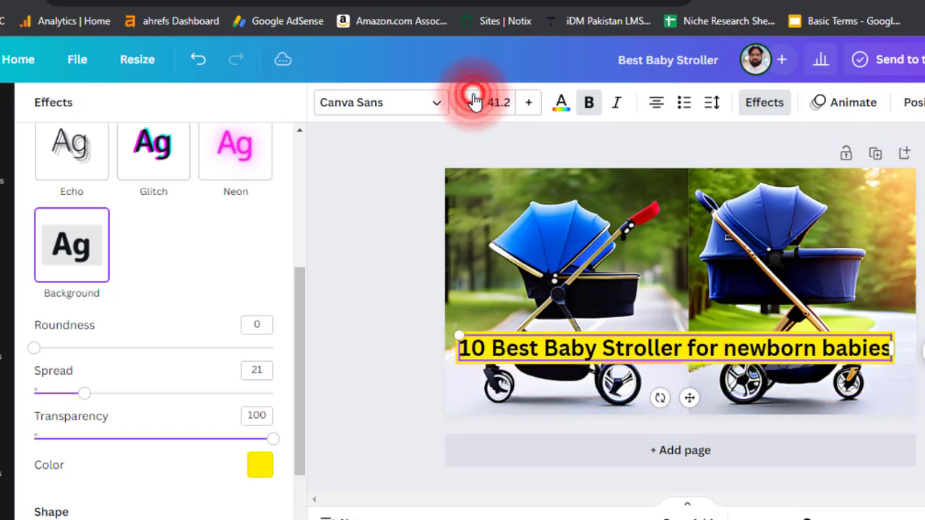
pyautogui.click(526, 102)
pyautogui.click(526, 104)
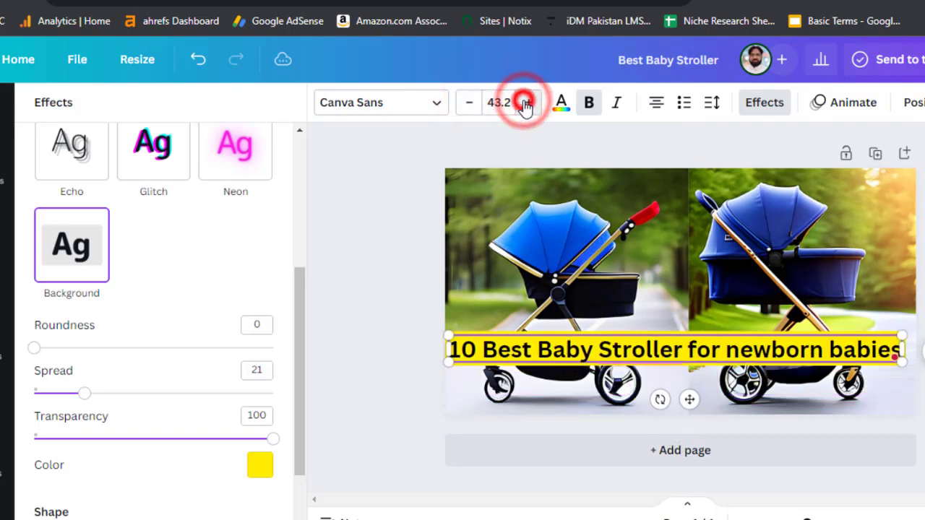
pyautogui.click(526, 103)
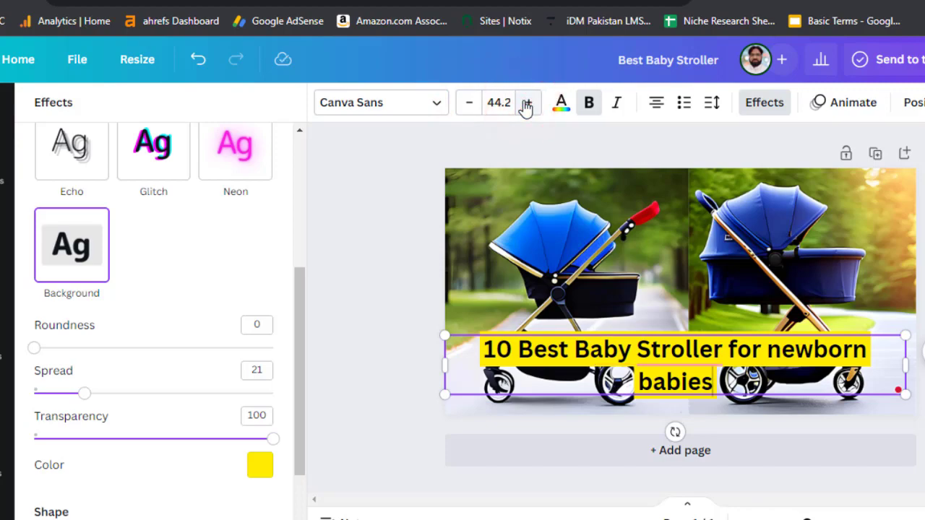
# Widen the heading's text box so the title fits on one line and move it up above the stroller baskets
pyautogui.moveTo(911, 365); pyautogui.dragTo(914, 357)
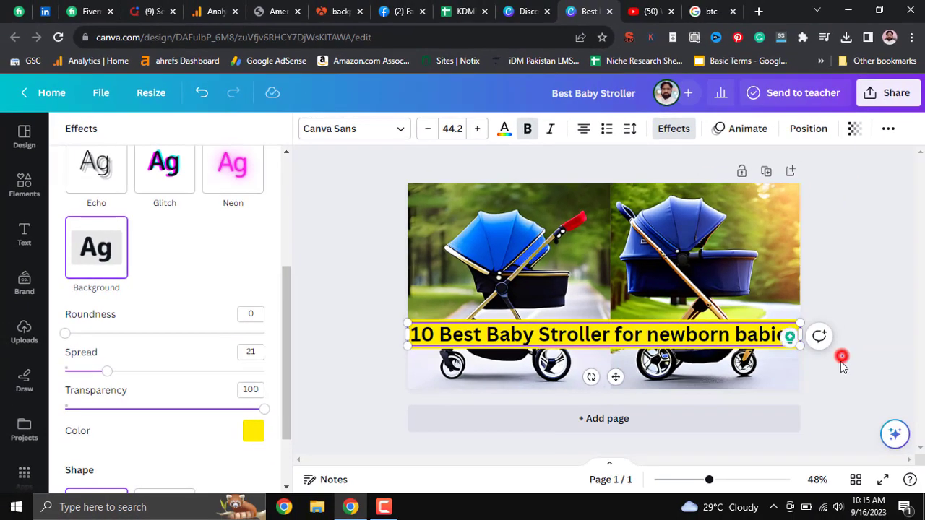
pyautogui.click(840, 300)
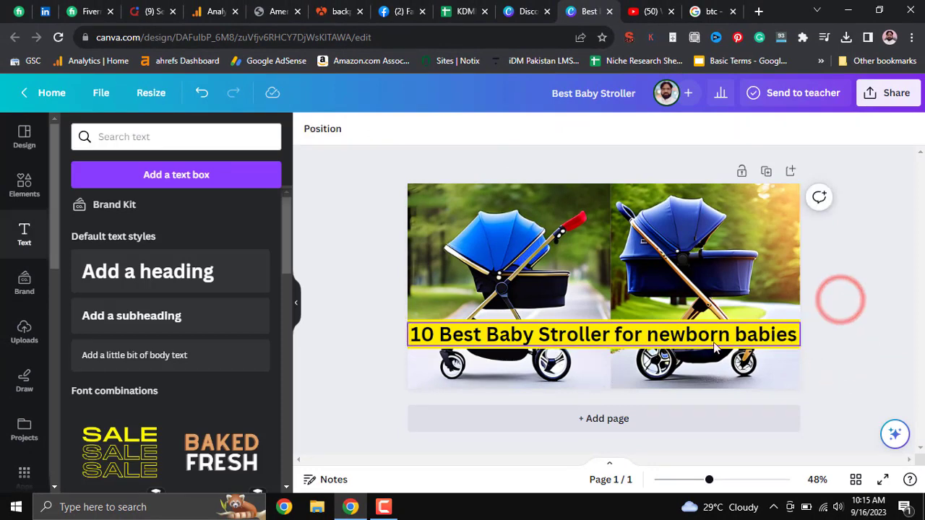
pyautogui.moveTo(714, 347); pyautogui.dragTo(713, 311)
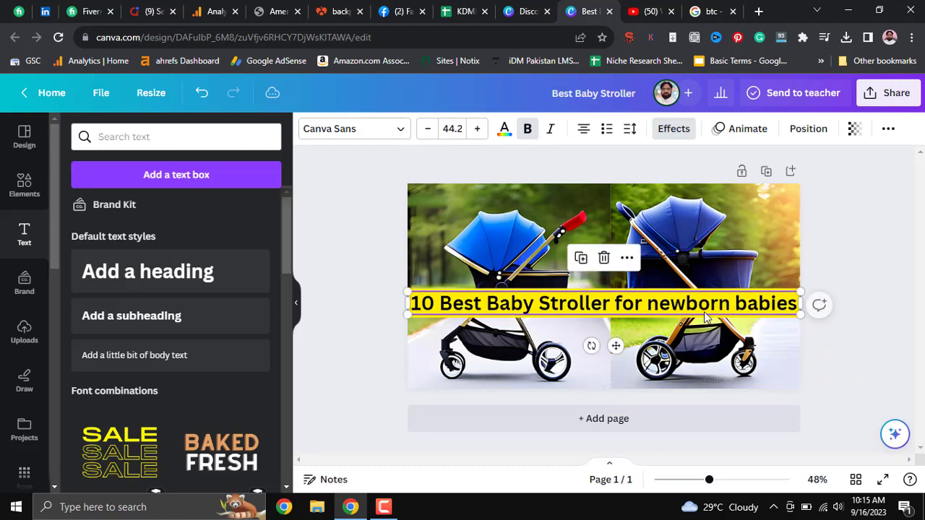
# Set the heading's transparency to 98 and change the color of its Background effect from the default solid colors to medium gray
pyautogui.click(854, 133)
pyautogui.moveTo(853, 189)
pyautogui.mouseDown()
pyautogui.moveTo(824, 189)
pyautogui.moveTo(853, 186)
pyautogui.mouseUp()
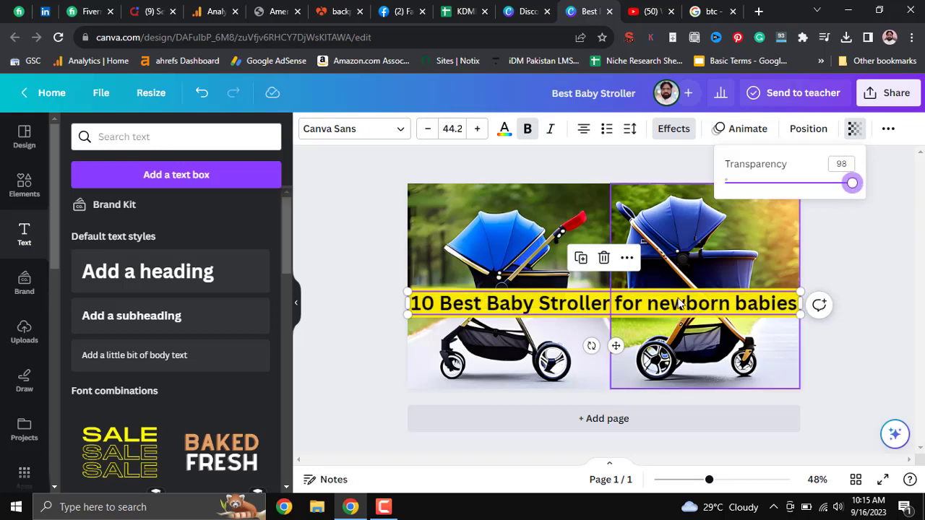
pyautogui.click(683, 128)
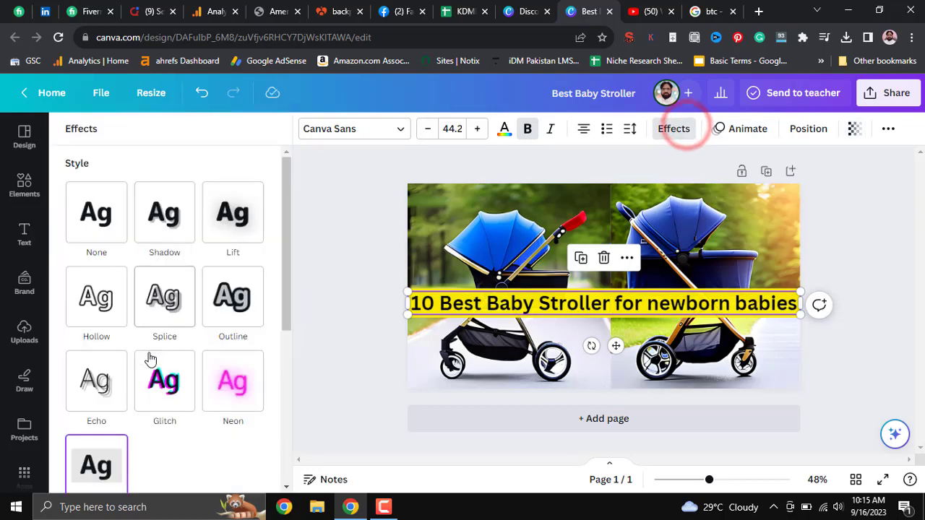
pyautogui.scroll(-4, 202, 447)
pyautogui.click(262, 379)
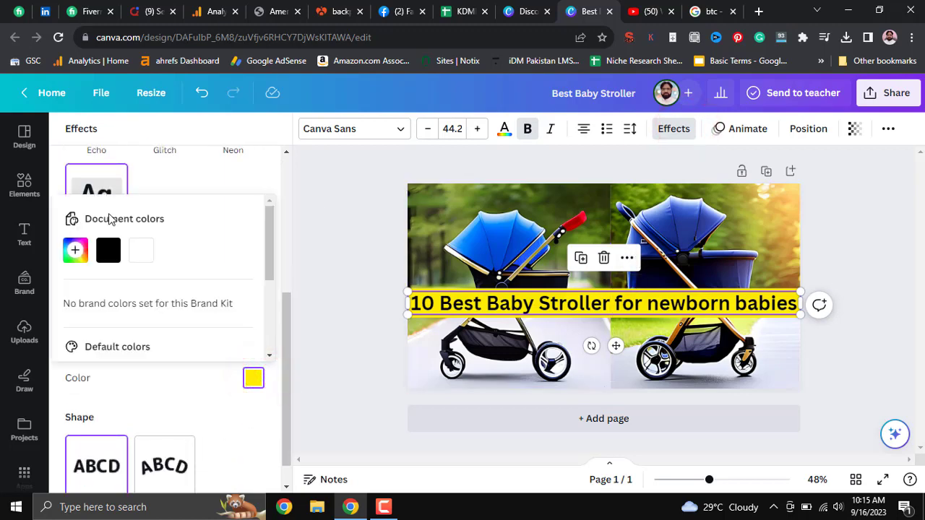
pyautogui.scroll(-2, 183, 352)
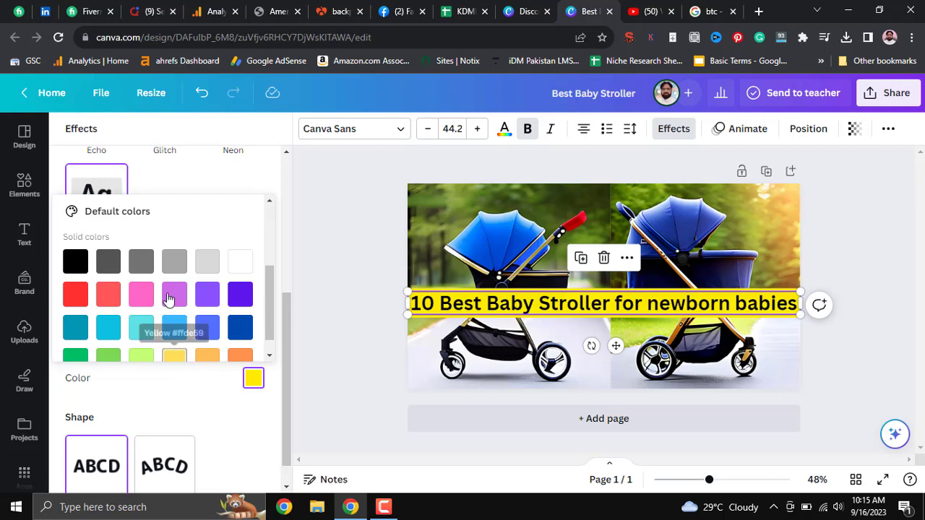
pyautogui.click(144, 269)
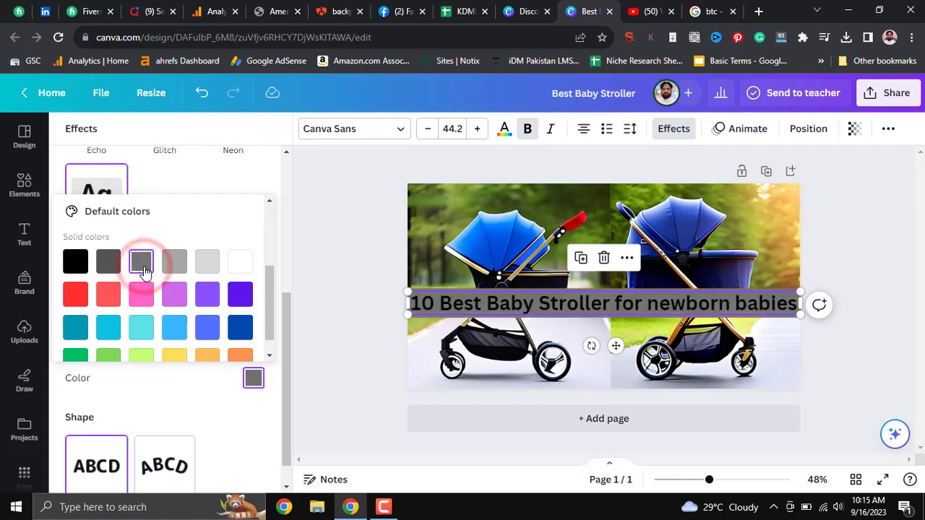
# Change the heading's text color to white
pyautogui.click(623, 307)
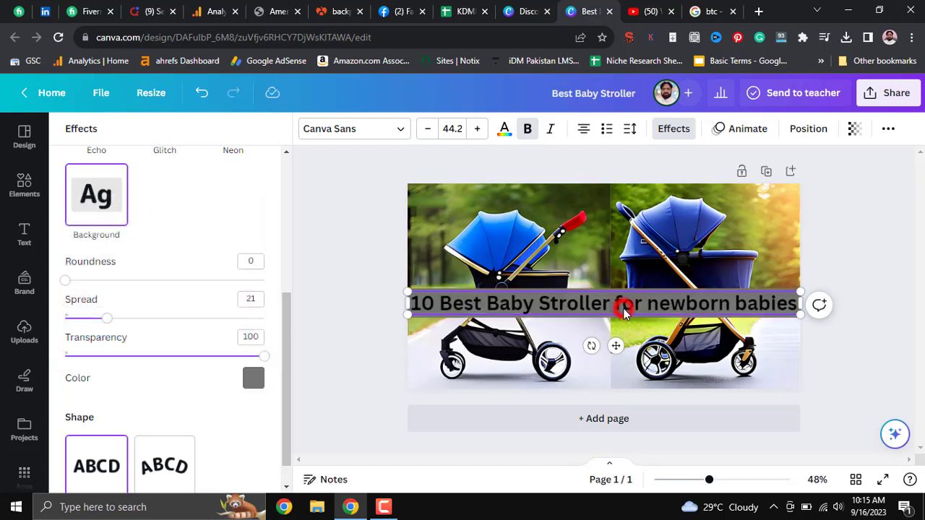
pyautogui.click(505, 129)
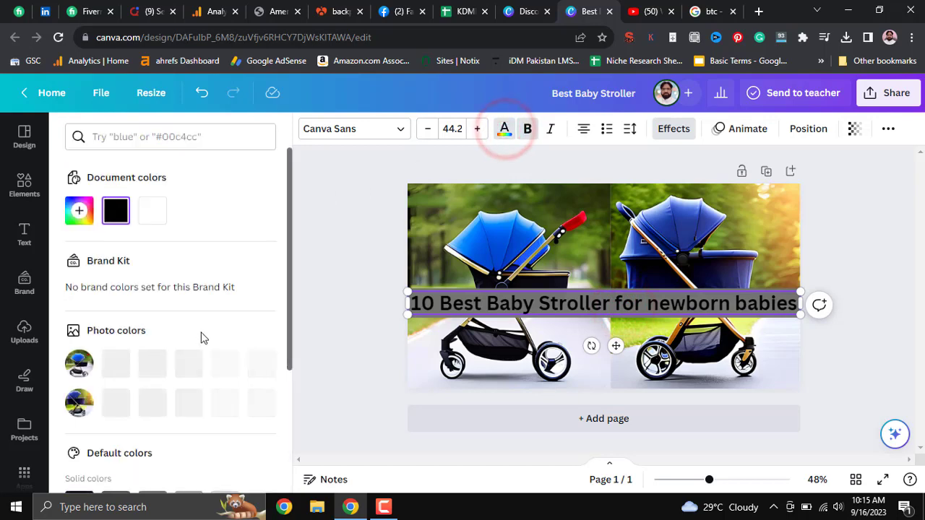
pyautogui.scroll(-3, 208, 351)
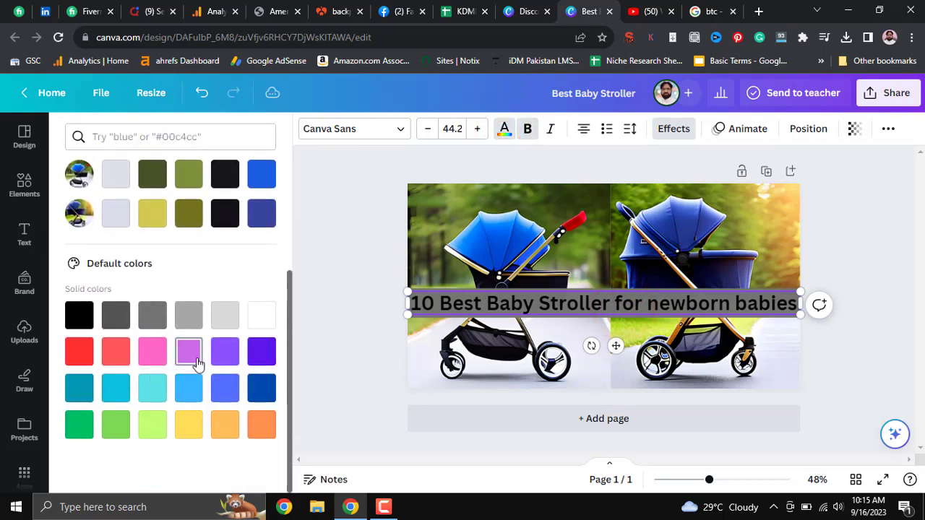
pyautogui.click(257, 320)
pyautogui.click(373, 306)
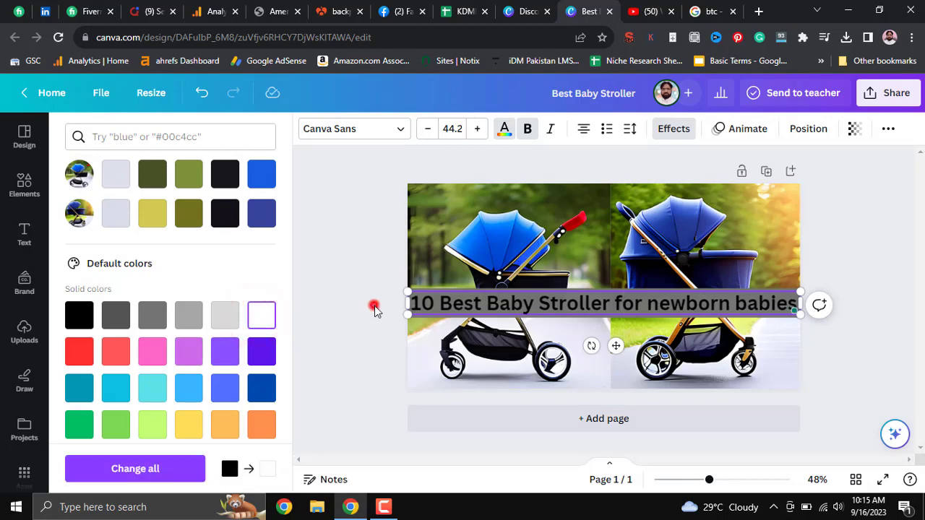
pyautogui.click(829, 252)
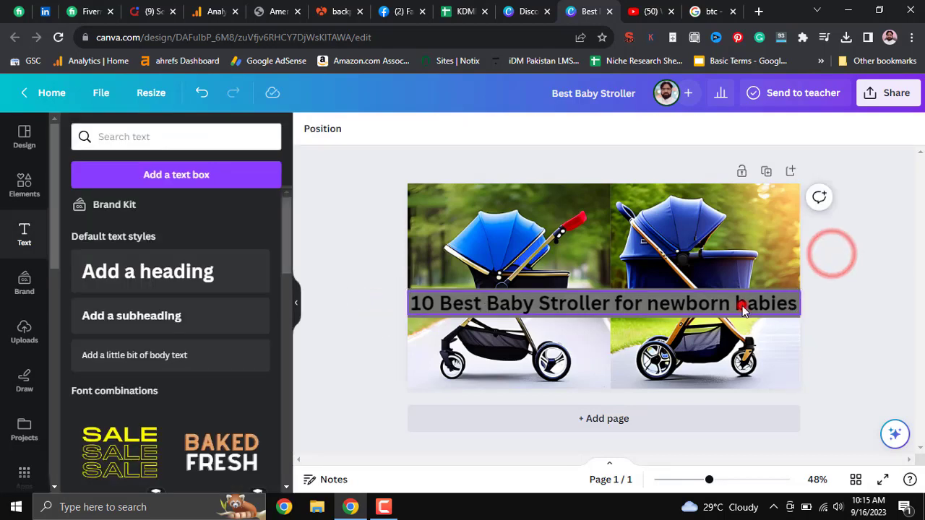
pyautogui.click(741, 306)
pyautogui.click(505, 128)
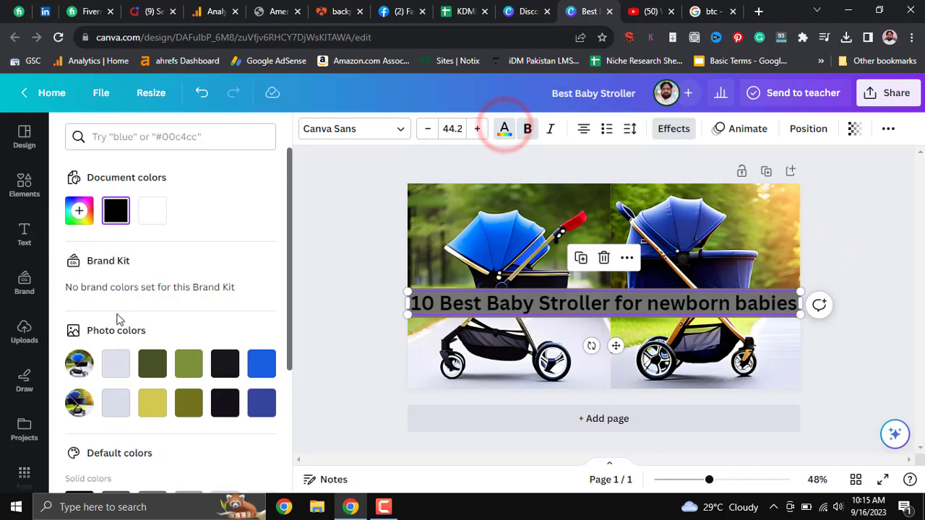
pyautogui.click(154, 217)
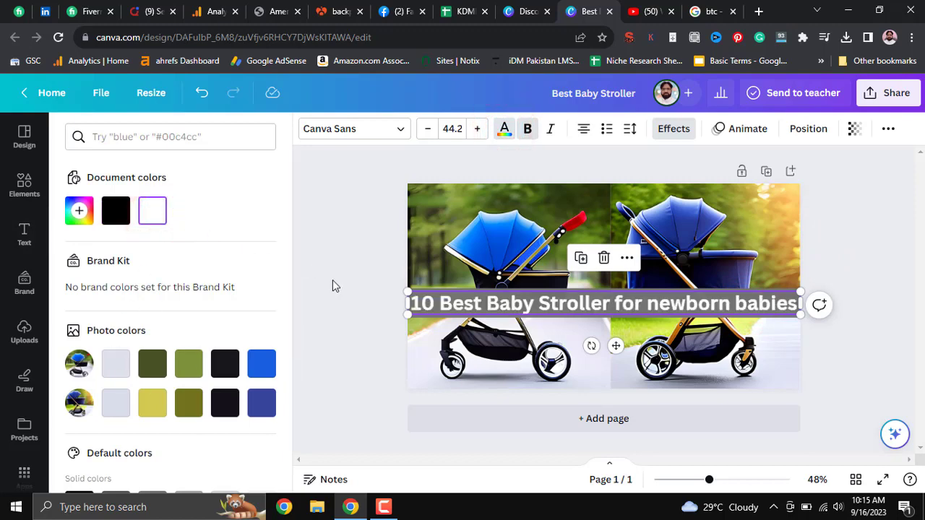
# Search the colors for "yellow" and apply #ffff00 to the heading text
pyautogui.click(141, 140)
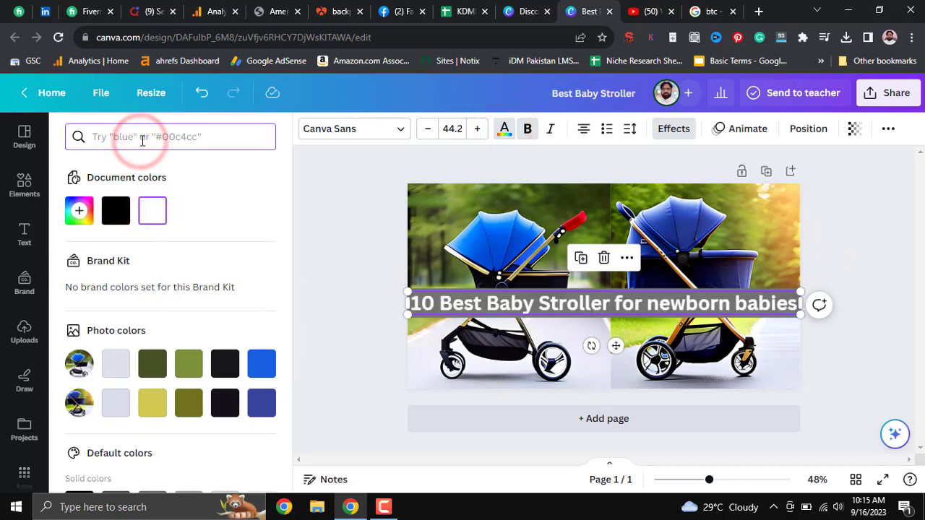
pyautogui.write('yellow')
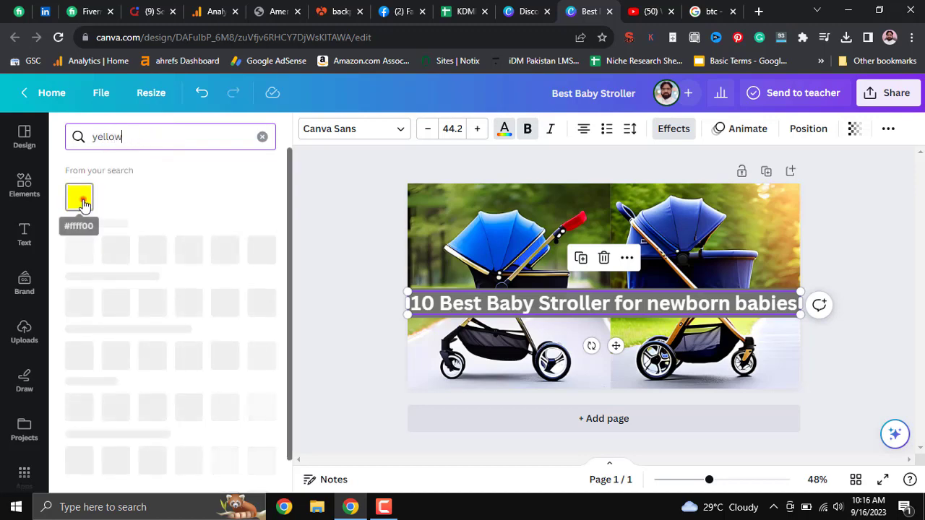
pyautogui.click(83, 205)
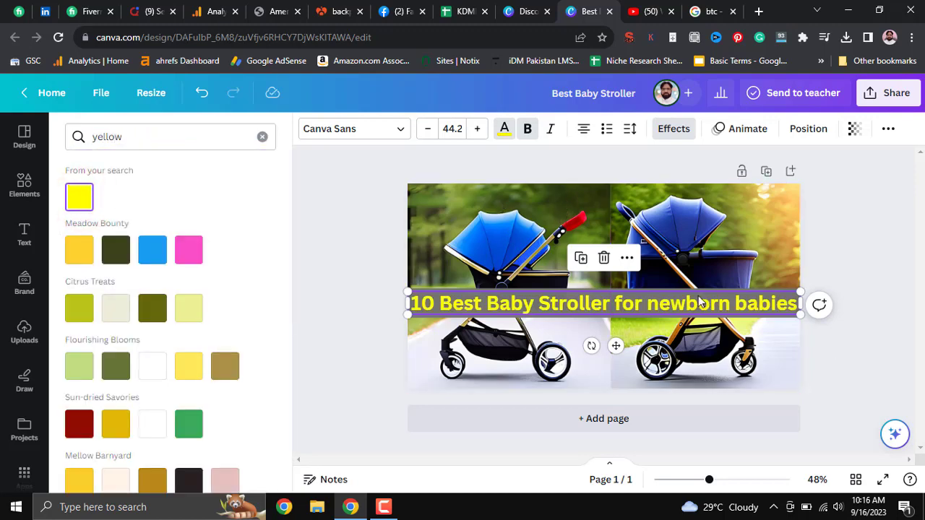
pyautogui.click(882, 290)
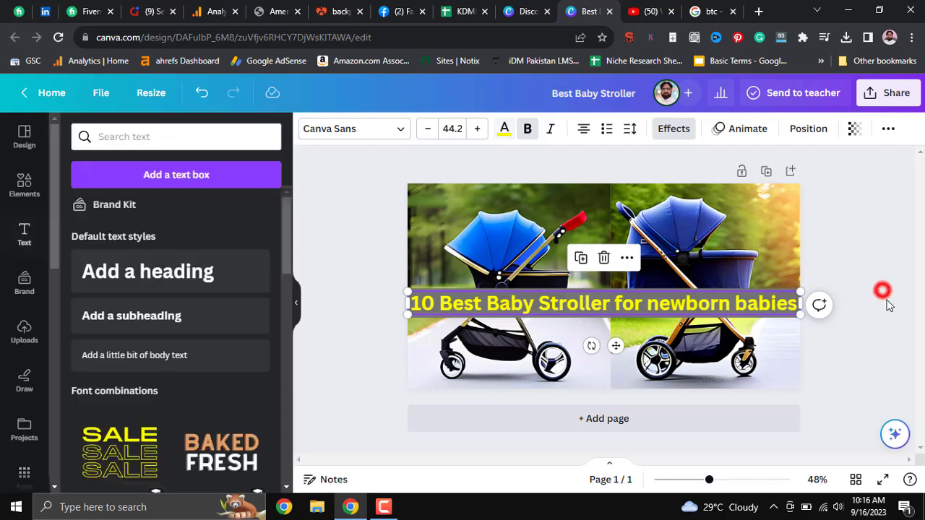
pyautogui.click(859, 340)
# Reduce the heading's font size to 43.2
pyautogui.click(549, 311)
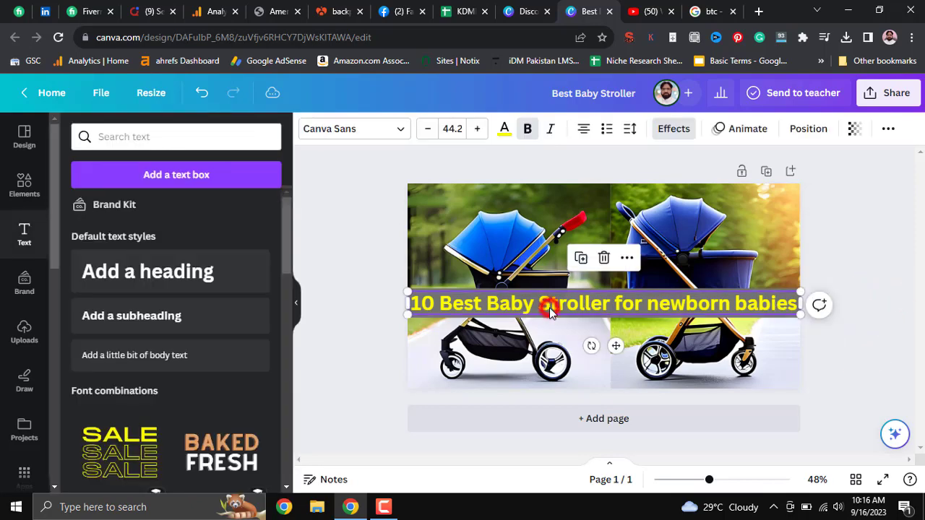
pyautogui.click(427, 130)
pyautogui.click(861, 352)
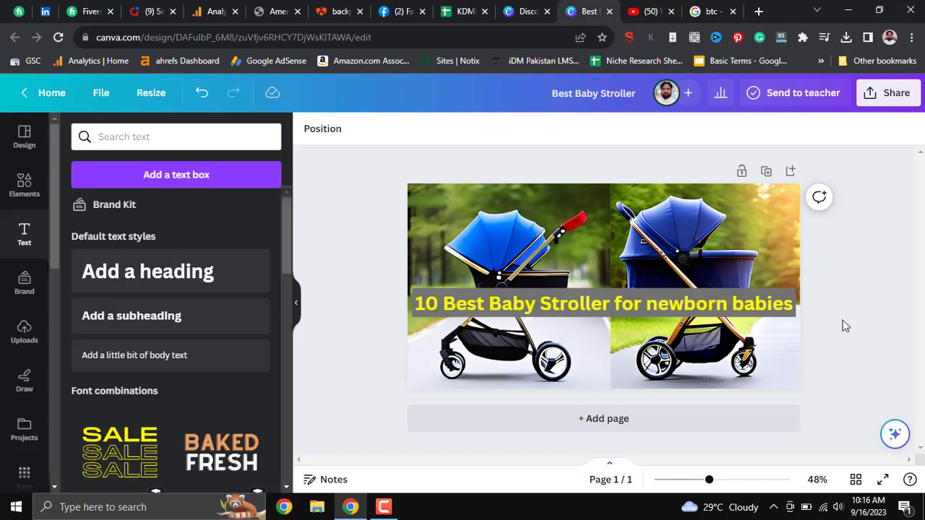
# Widen and scale the heading's text box slightly past both page edges, bringing the font size to 44.2
pyautogui.click(787, 308)
pyautogui.moveTo(785, 303); pyautogui.dragTo(803, 302)
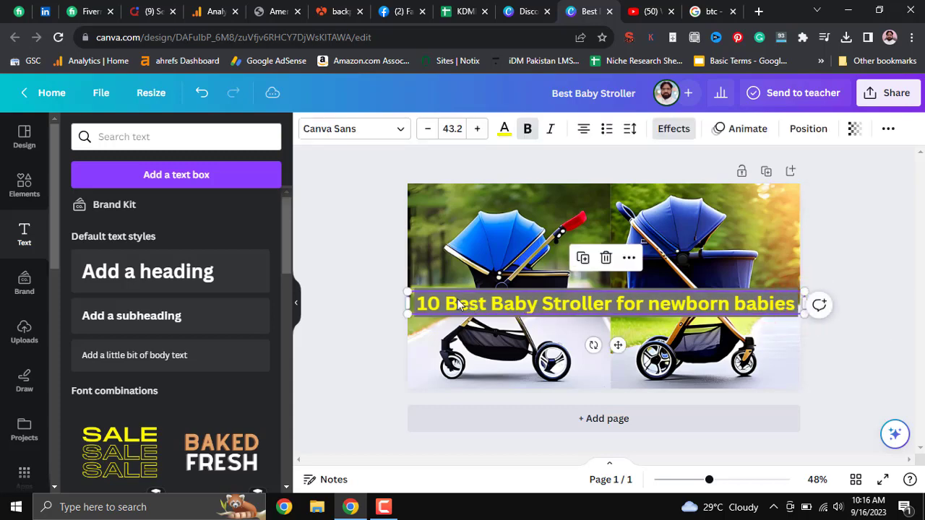
pyautogui.moveTo(408, 291); pyautogui.dragTo(400, 292)
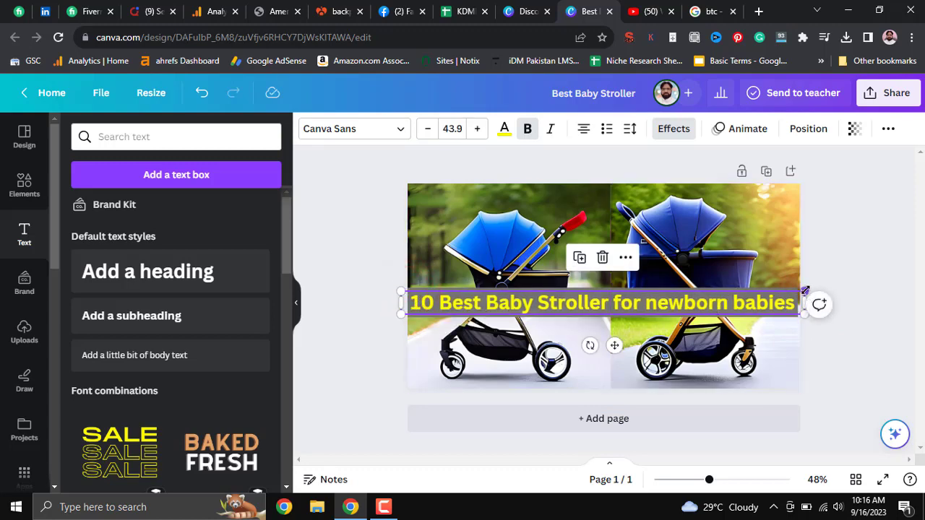
pyautogui.moveTo(804, 290)
pyautogui.mouseDown()
pyautogui.moveTo(815, 293)
pyautogui.moveTo(807, 291)
pyautogui.mouseUp()
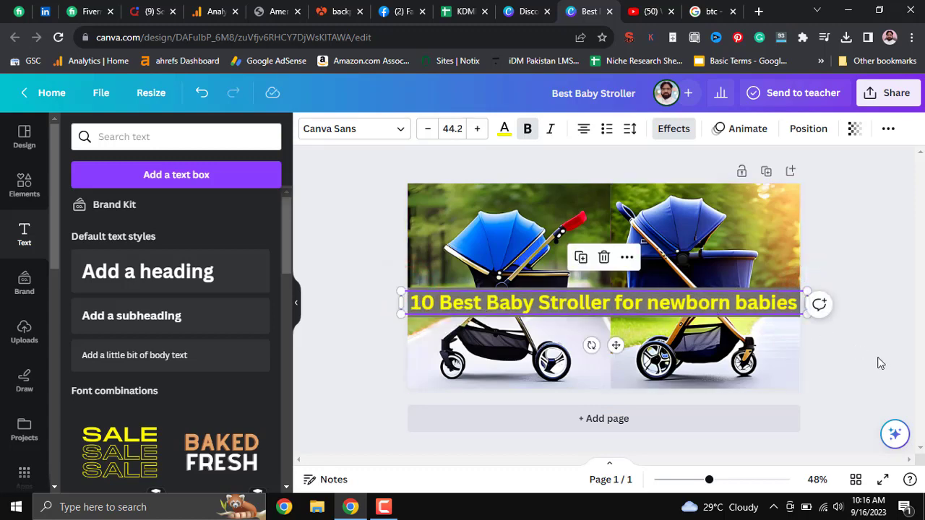
pyautogui.click(887, 368)
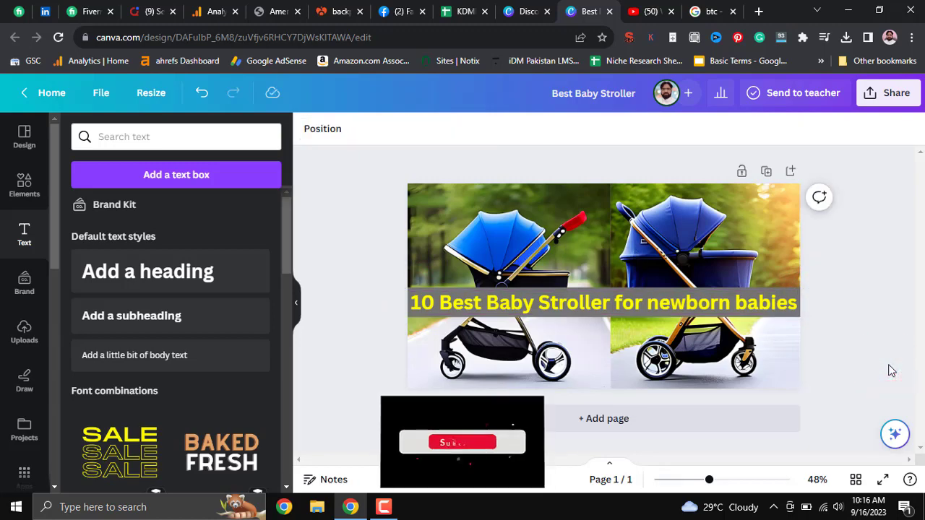